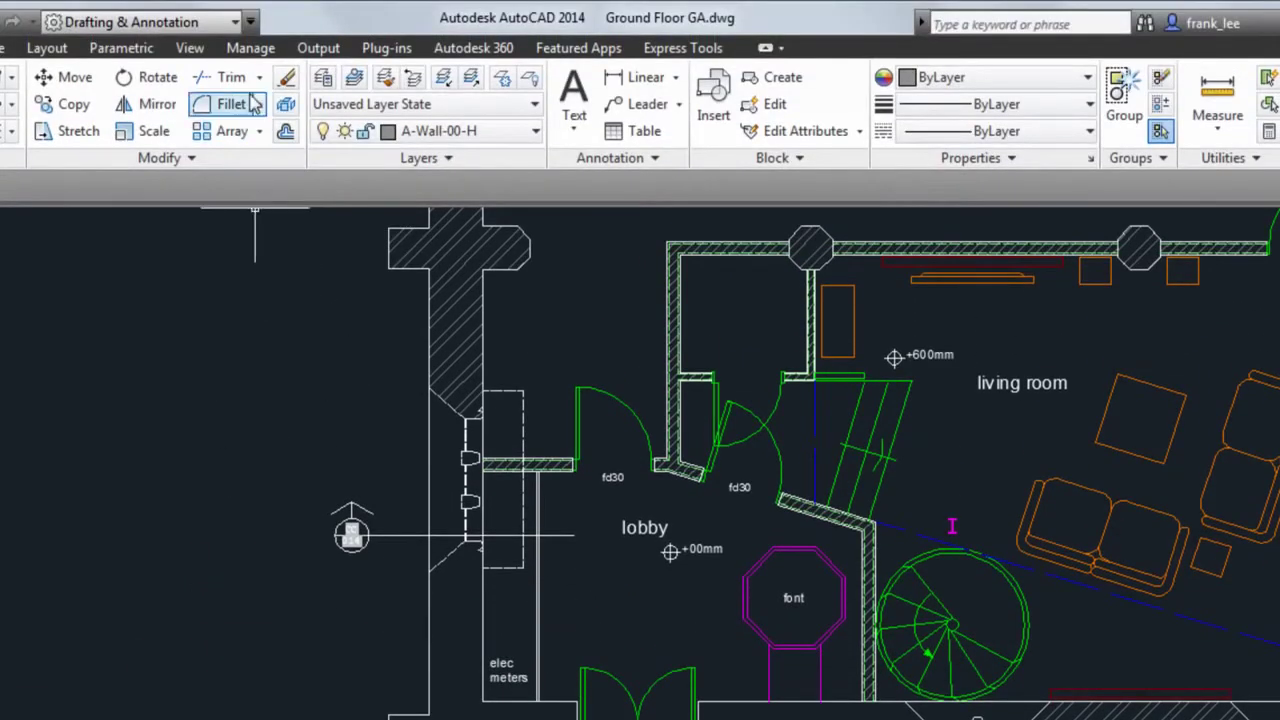
Add an AutoCorrect list entry mapping DD to the DIST command
click(252, 50)
click(205, 133)
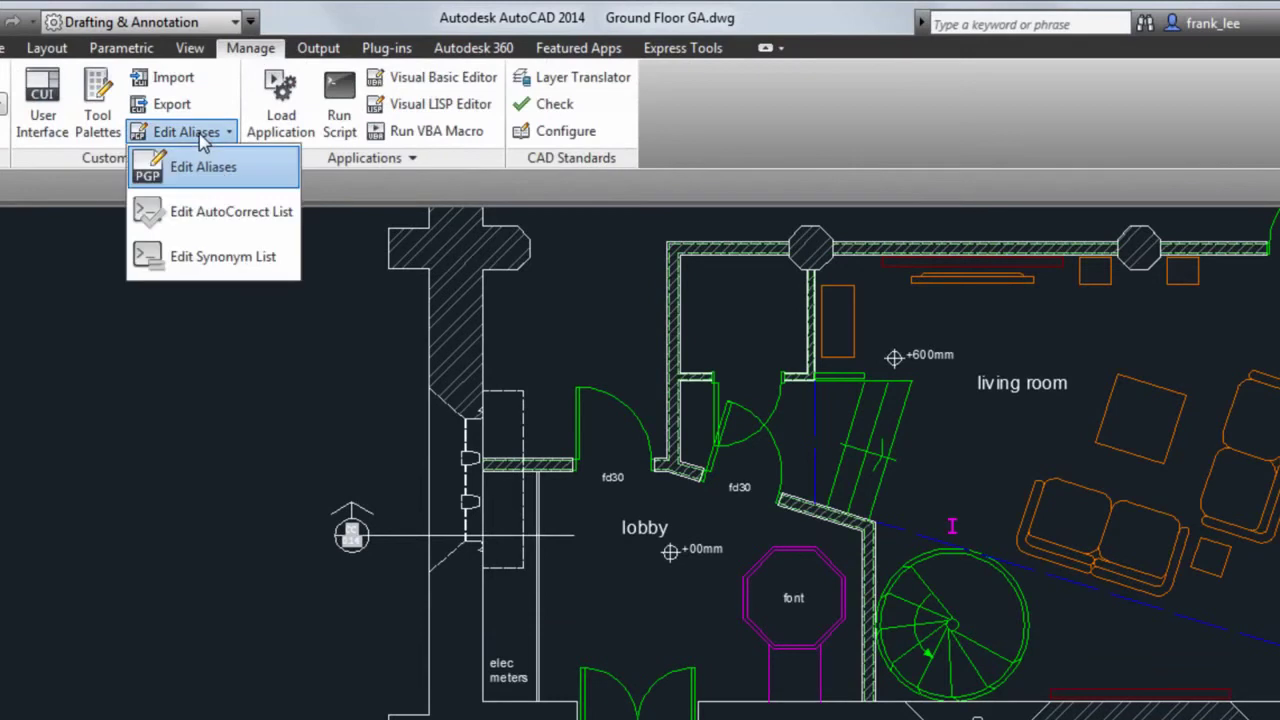
click(198, 215)
key(ctrl+End)
key(Return)
text(DD, *DIST)
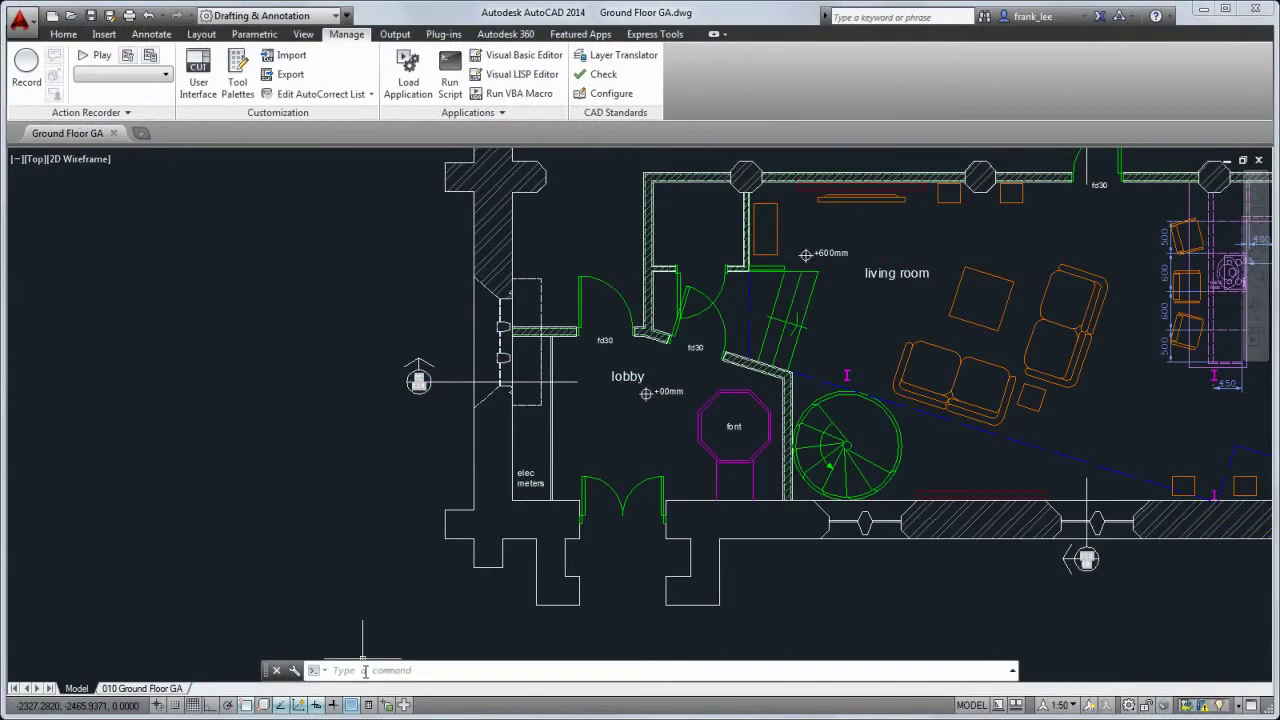
Review the command line's Input Search Options, then close them
right_click(365, 671)
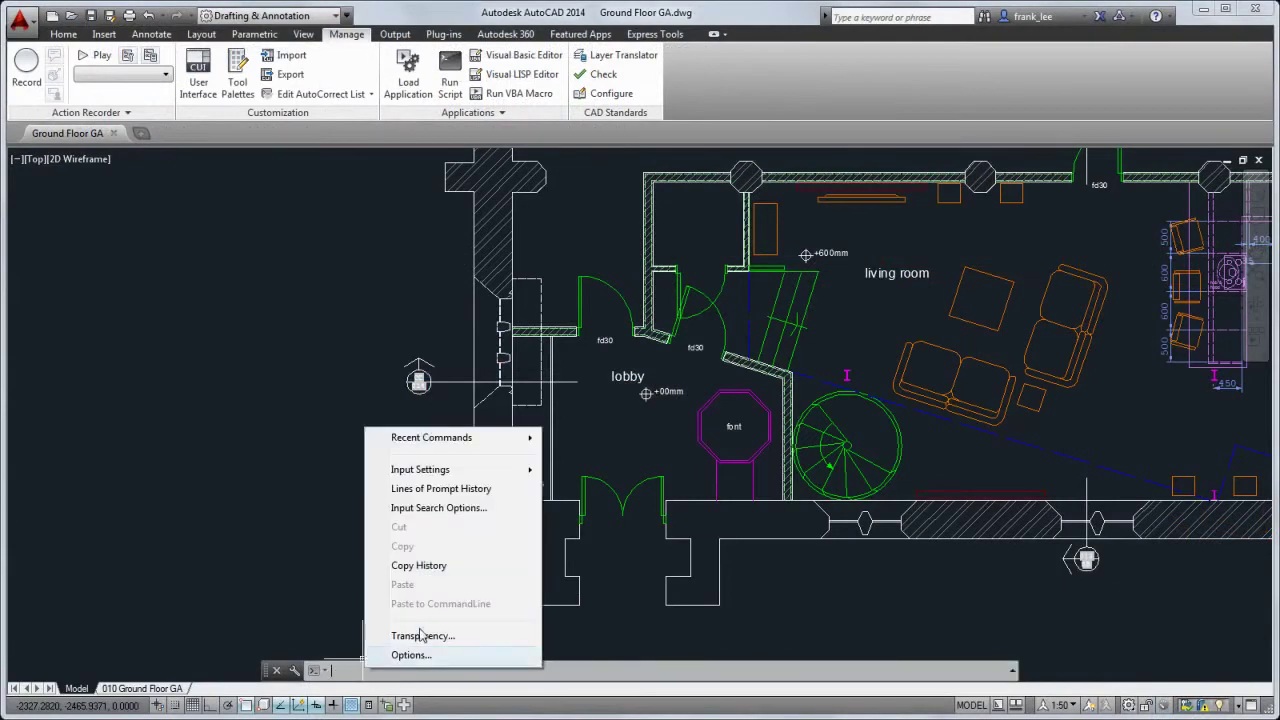
click(445, 509)
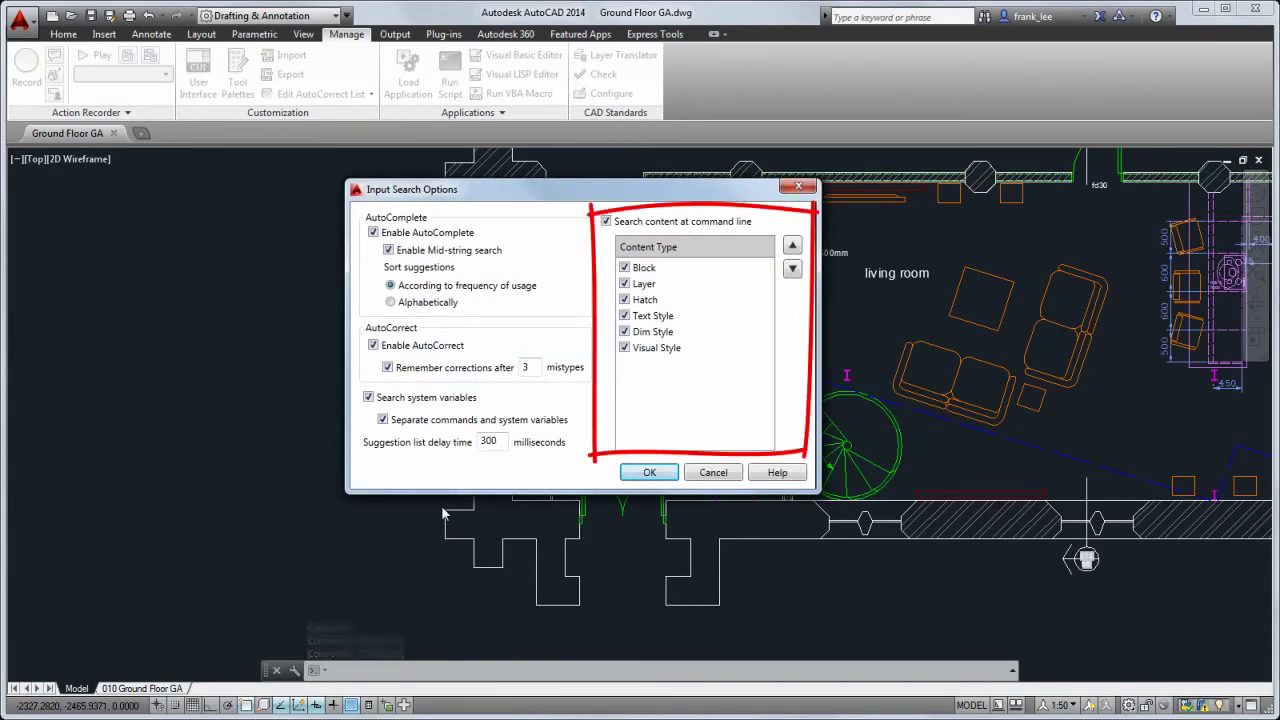
key(Escape)
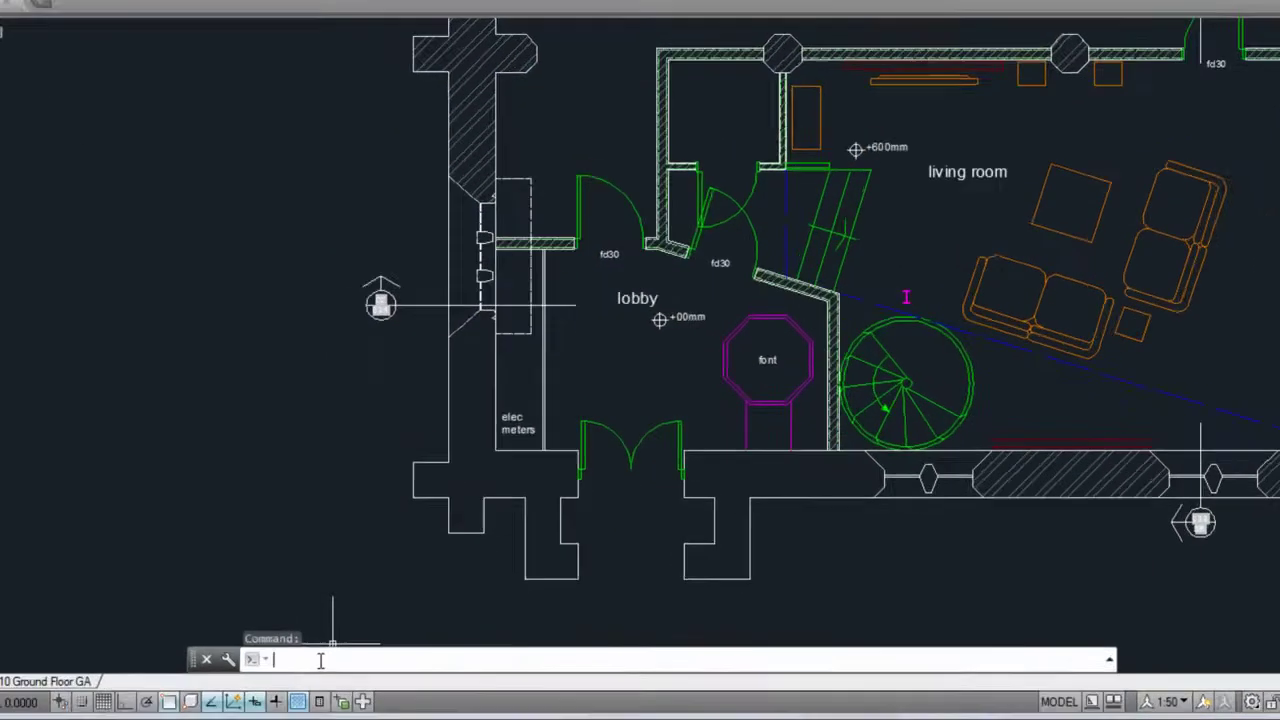
Type ans and fill the wall sections beside the front doors with ANSI32 hatch
text(ans)
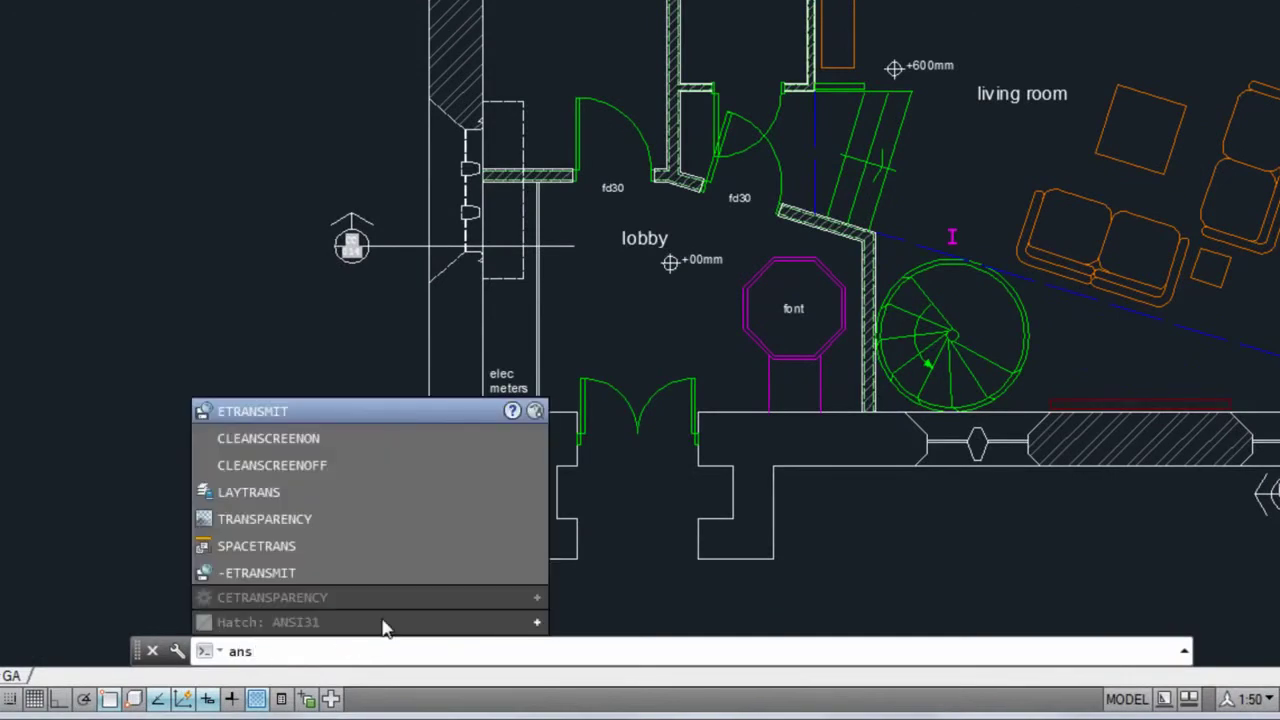
click(385, 622)
click(308, 489)
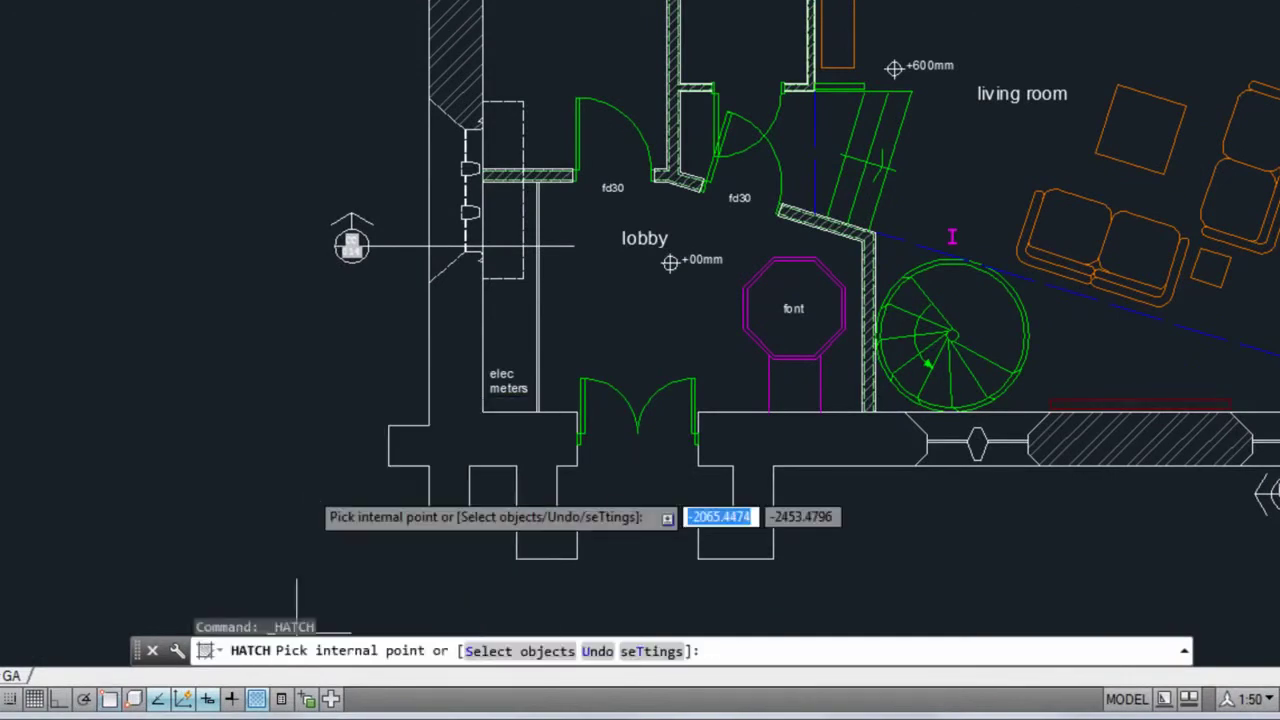
click(767, 455)
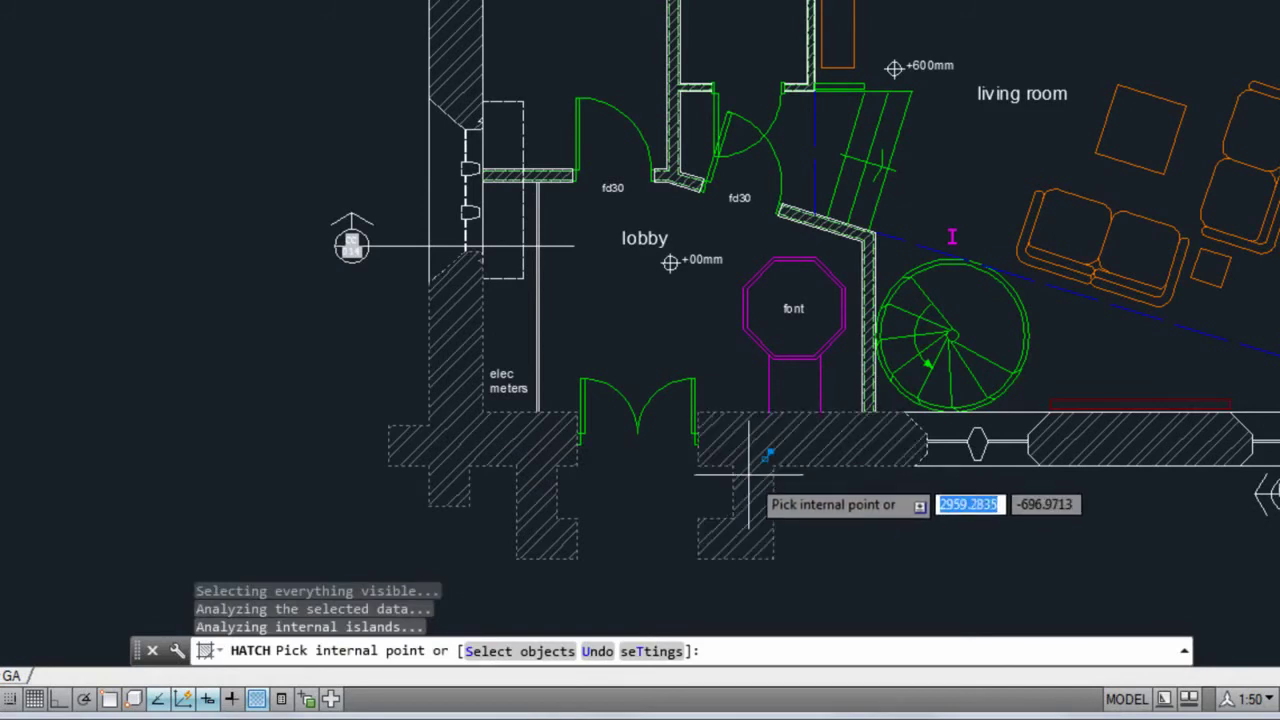
key(Return)
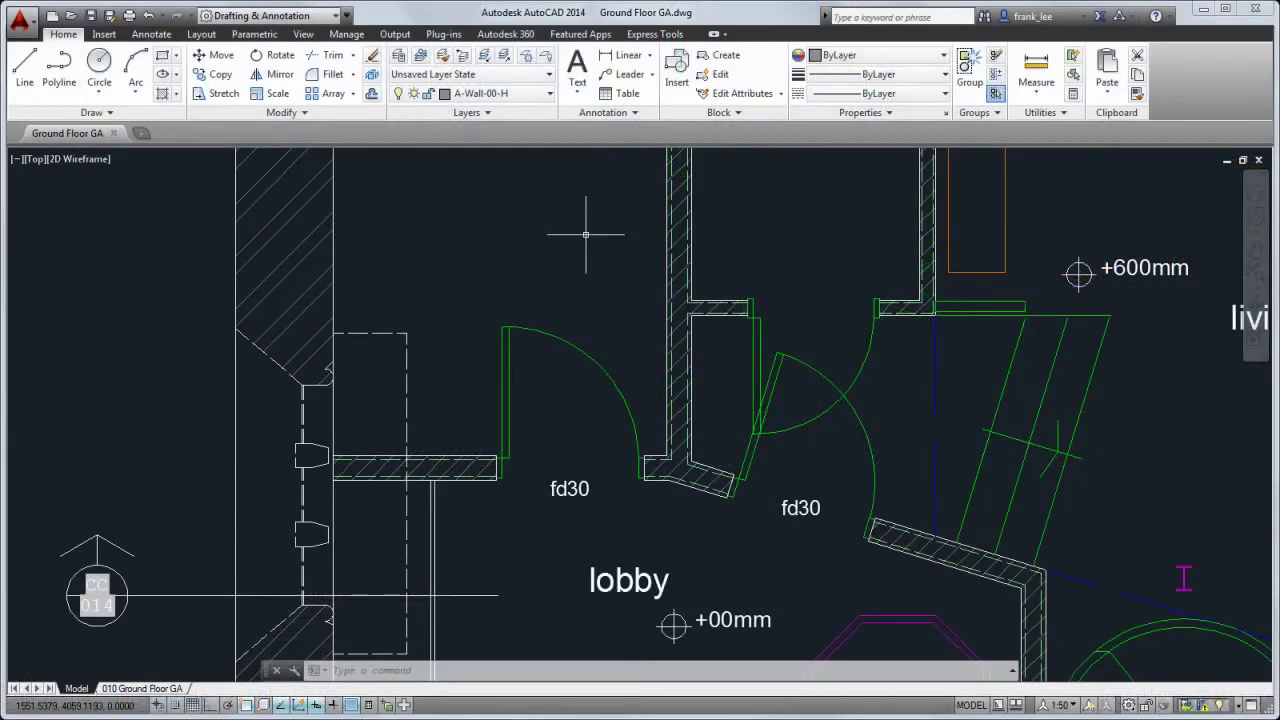
Post 'We need to look at the interference of this door.' to Design Feed, pinned at the doorway
click(499, 36)
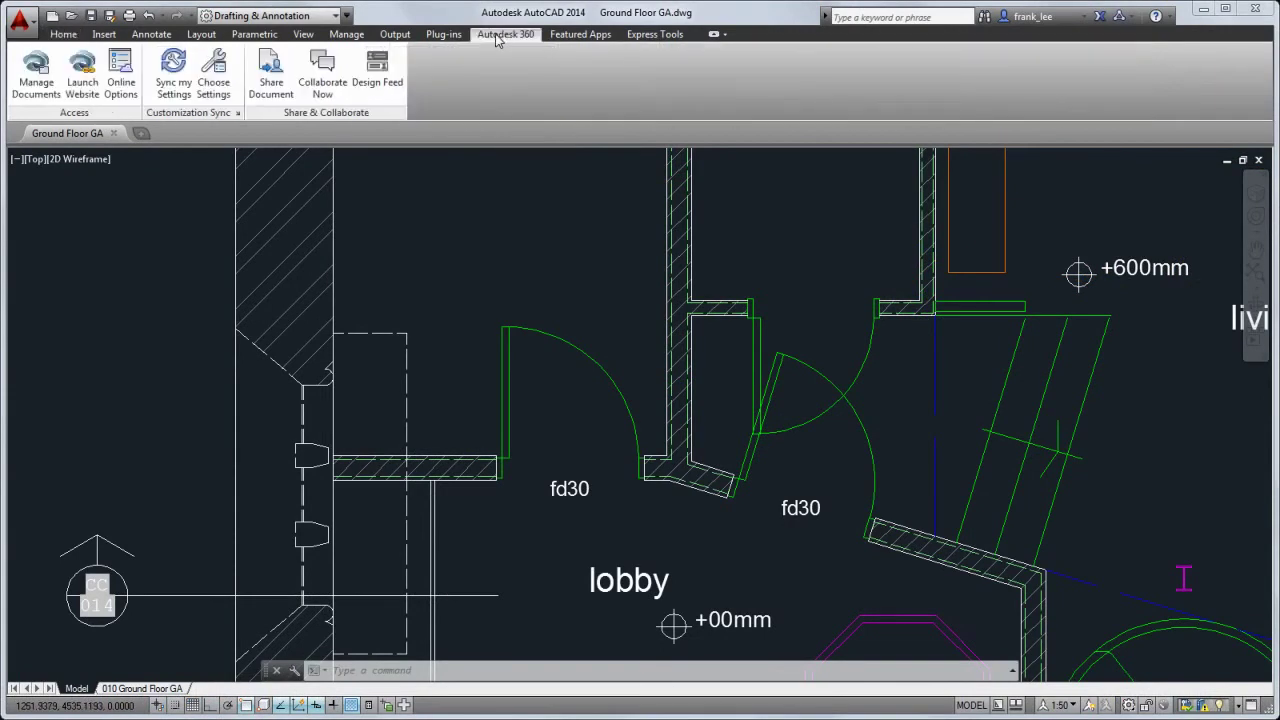
click(379, 68)
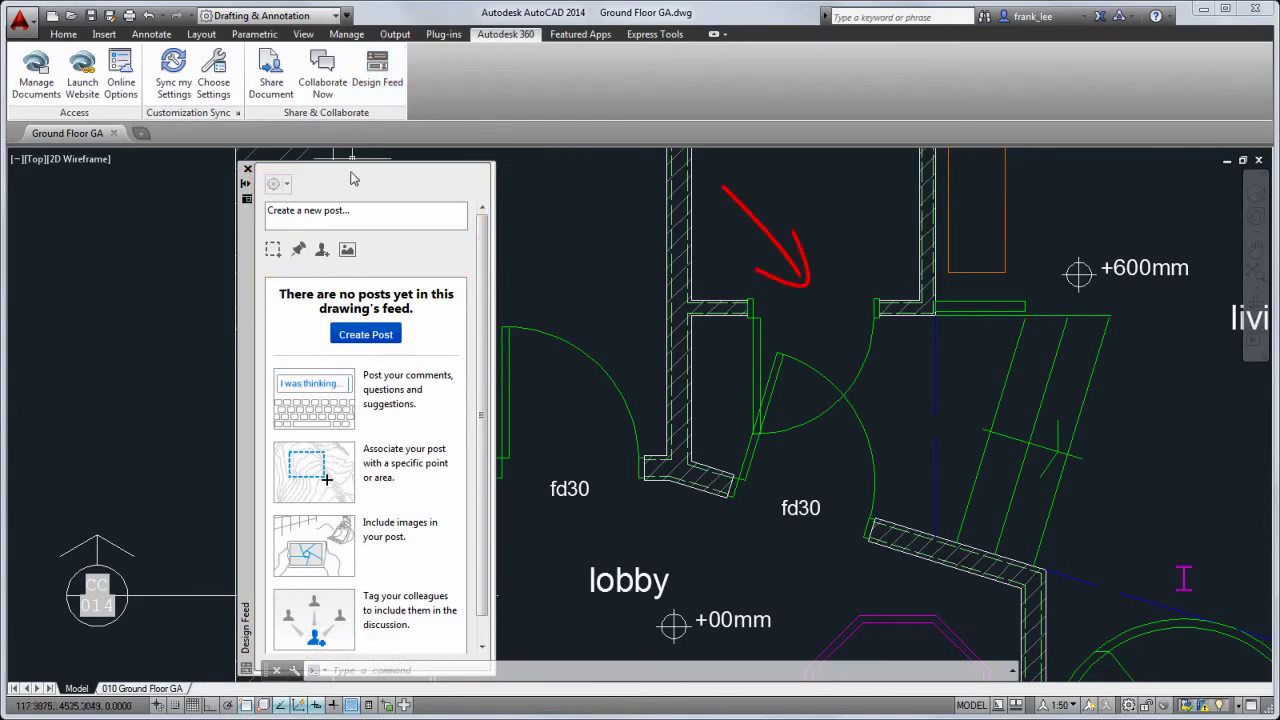
click(354, 211)
text(We need to look at the interference of this door.)
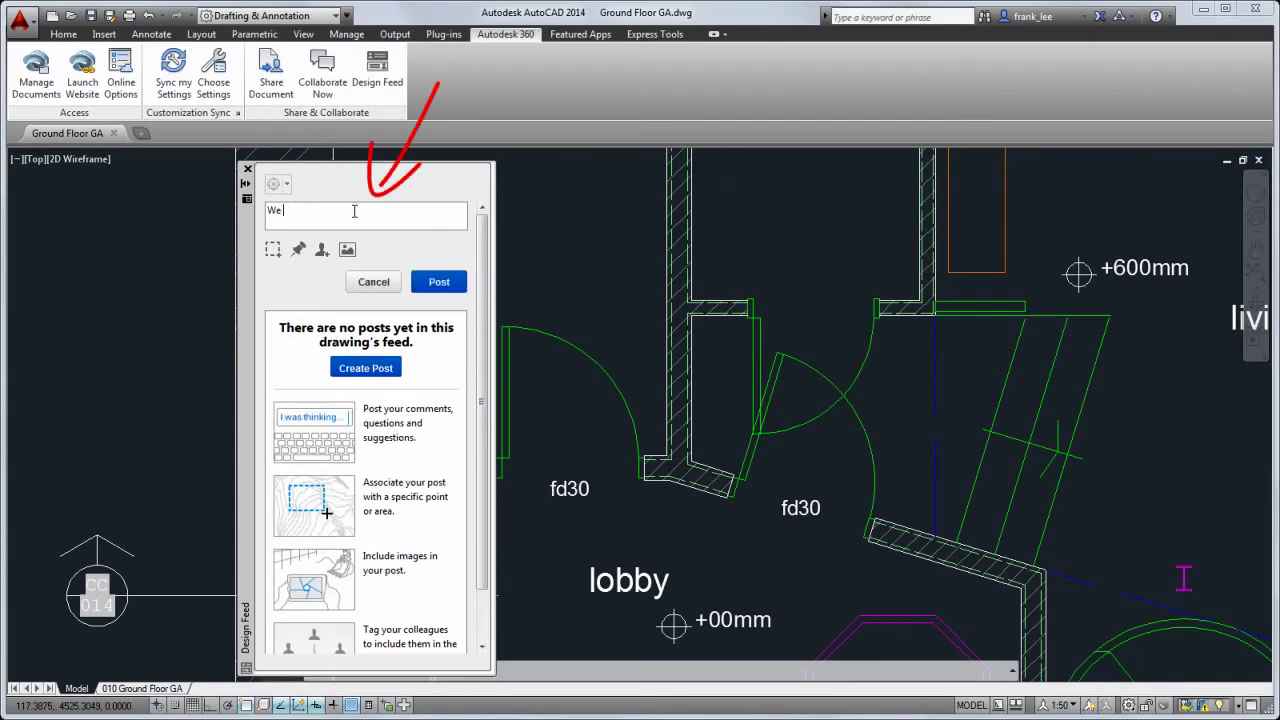
click(298, 249)
click(810, 316)
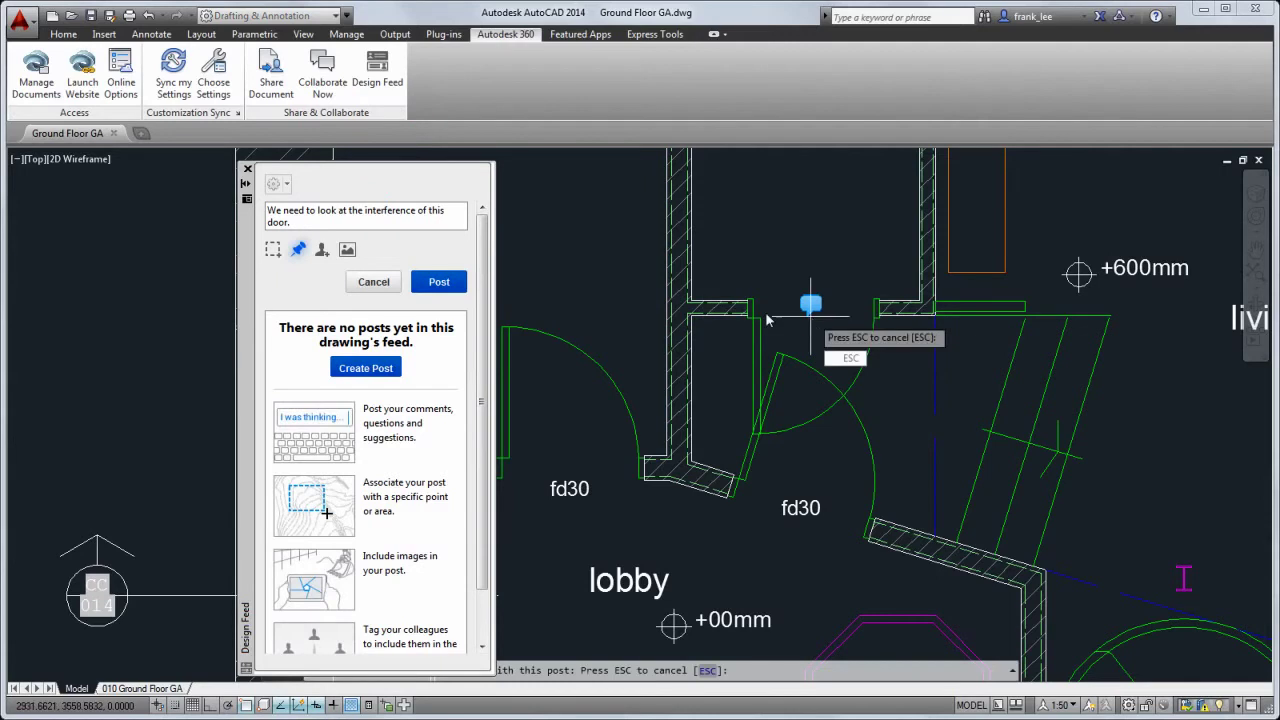
click(450, 283)
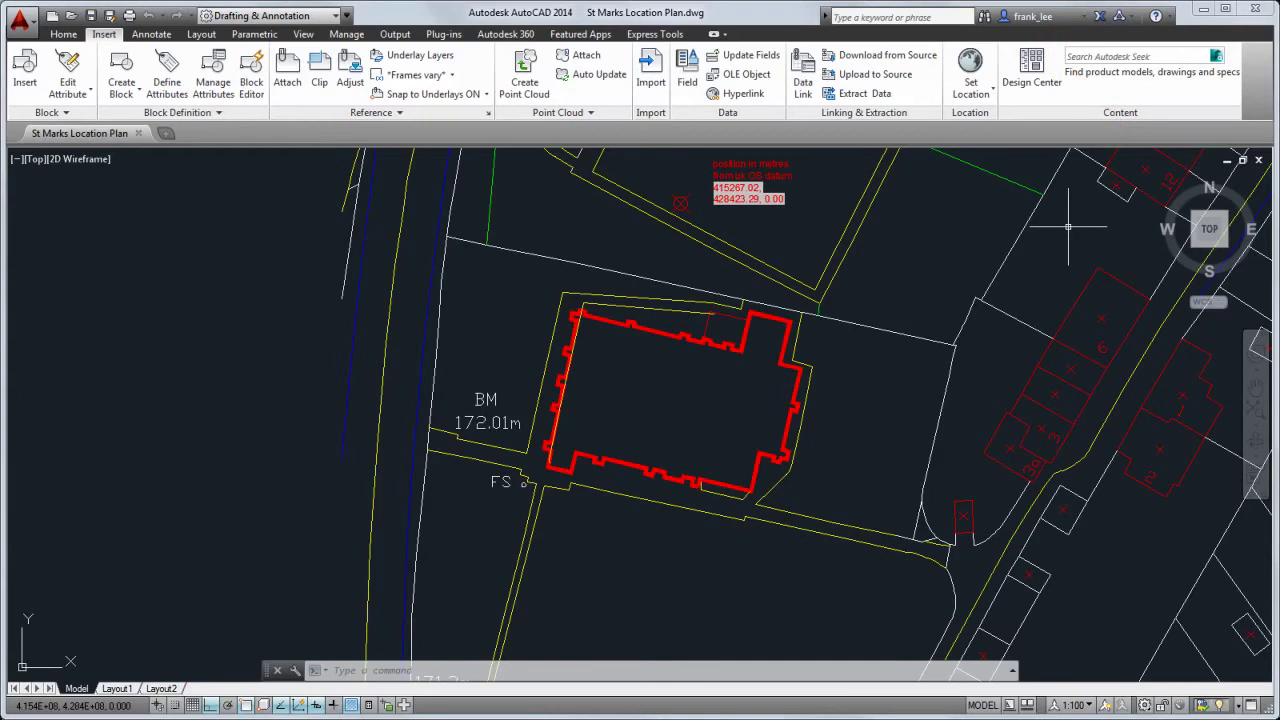
Search the map for the site's address and drop a location marker there
click(986, 100)
click(973, 120)
text(Huddersfield Road Bradford BD12 0UT)
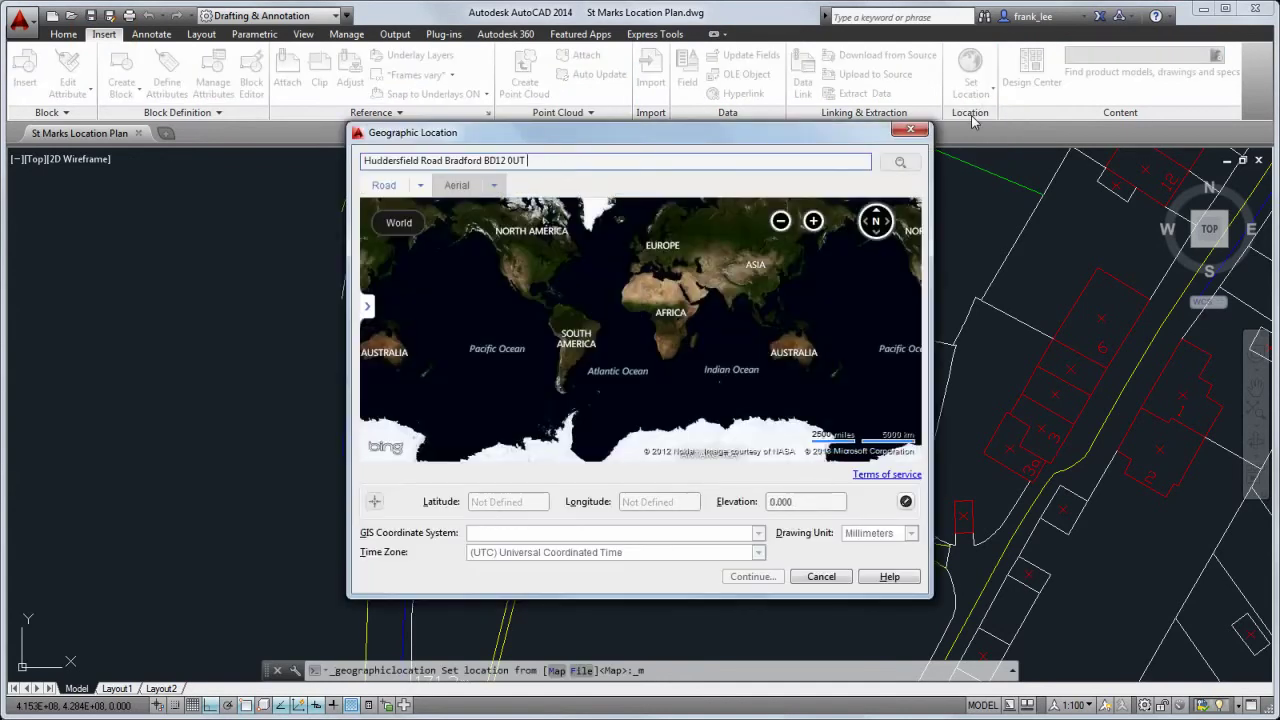
key(Return)
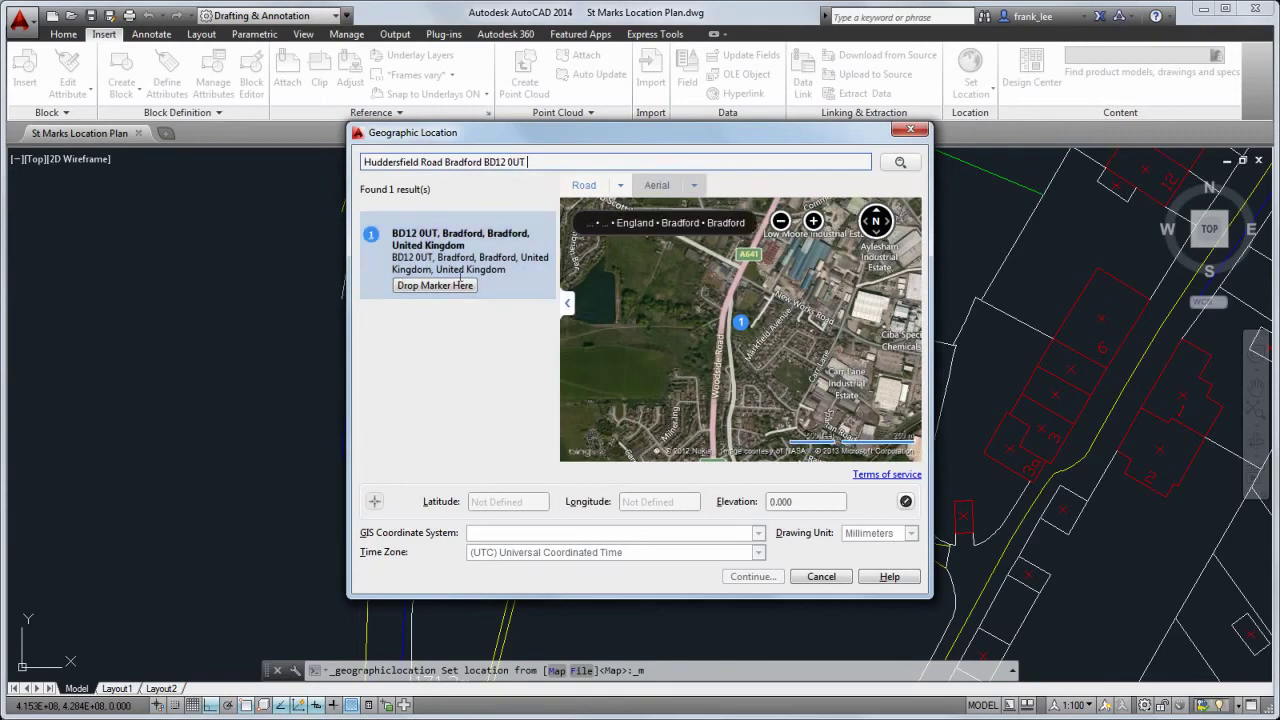
click(453, 288)
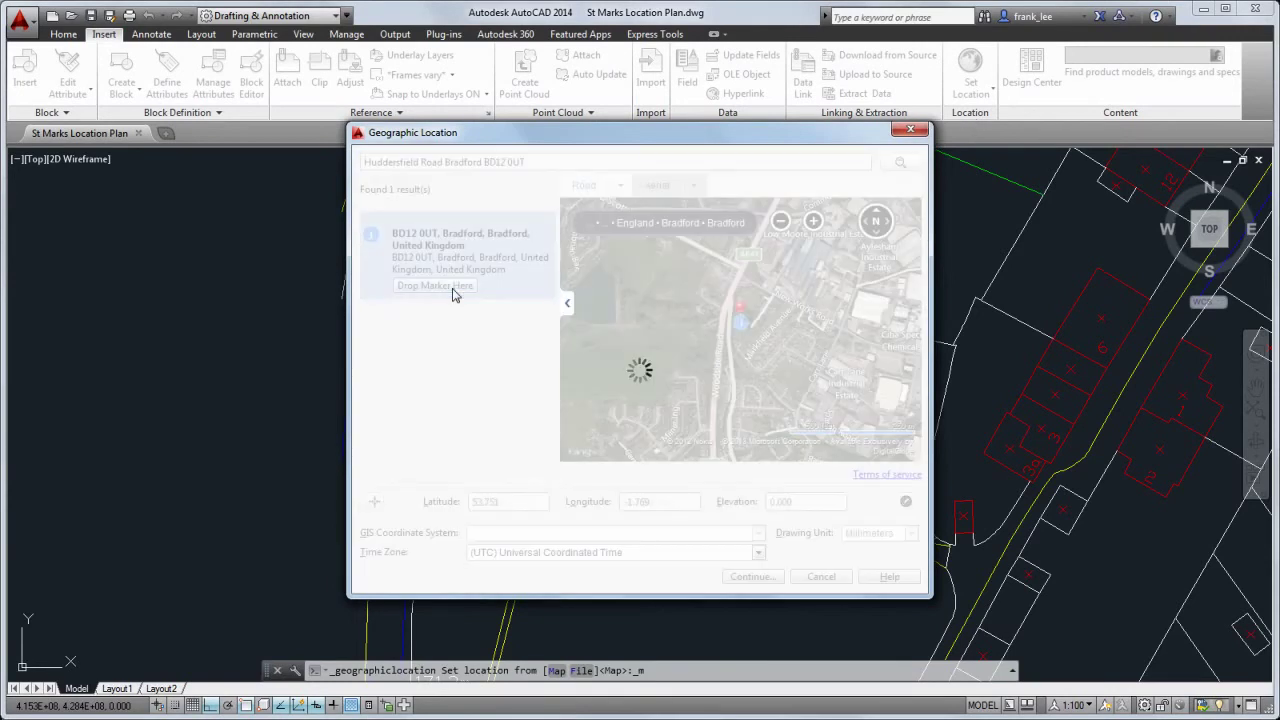
Zoom to the building, accept the map, and set the location point with north straight up
click(813, 221)
click(813, 221)
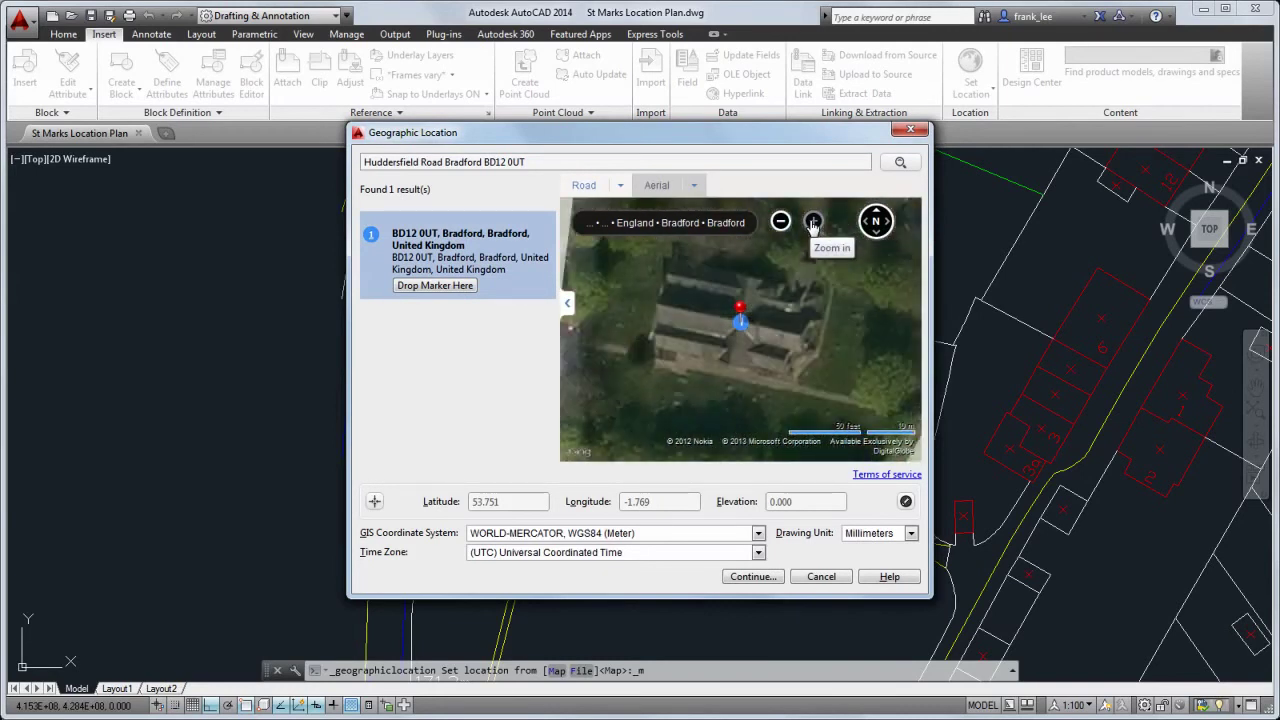
mouse_move(740, 320)
mouse_down()
mouse_move(677, 360)
mouse_move(821, 344)
mouse_up()
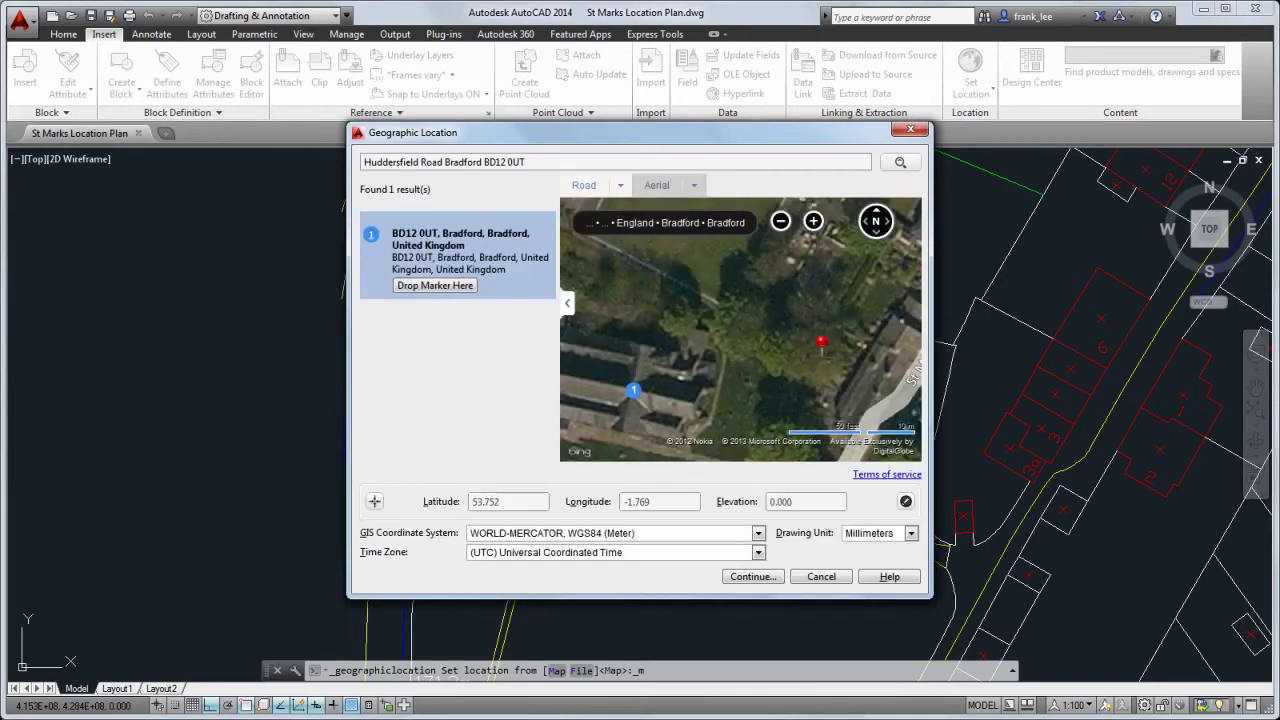
click(755, 576)
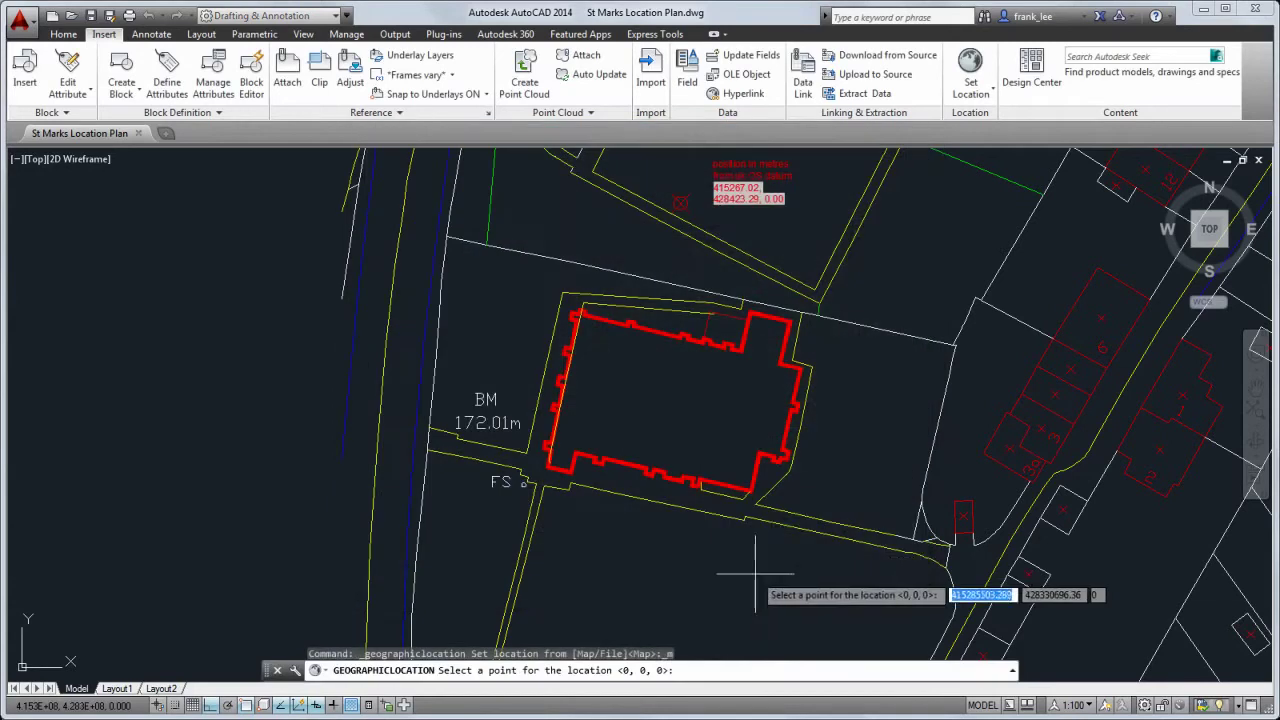
click(955, 345)
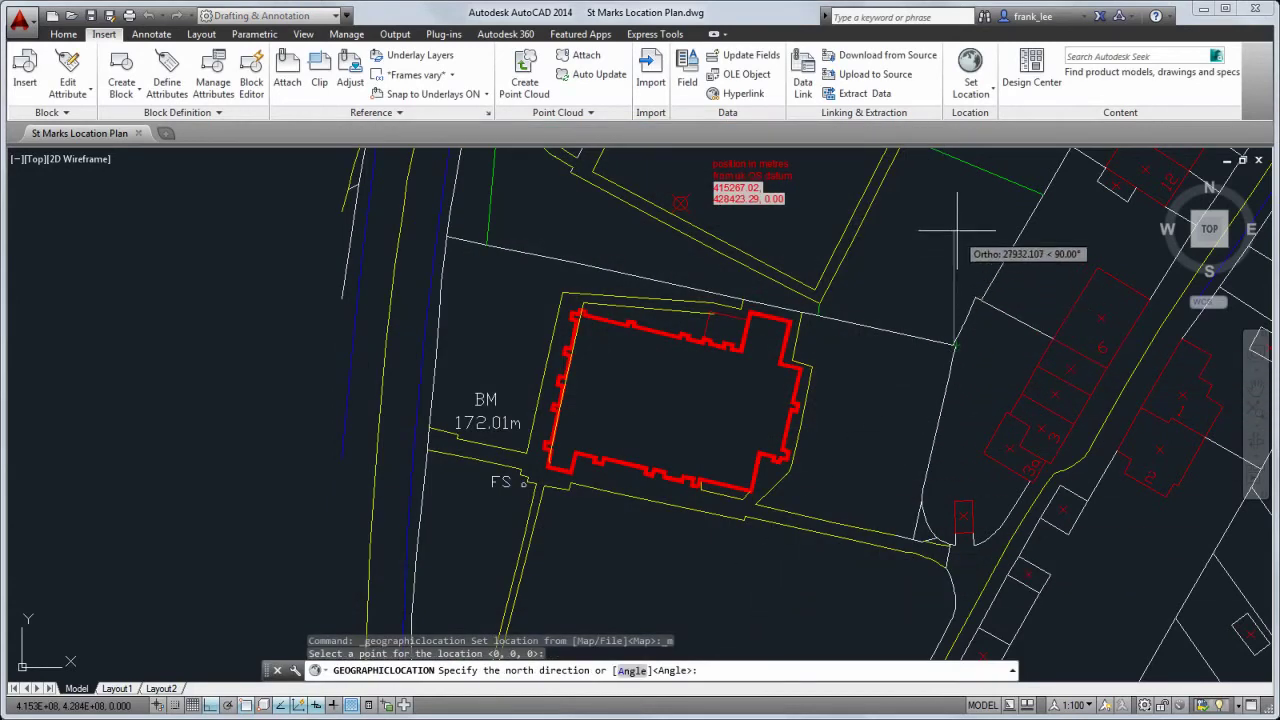
click(958, 182)
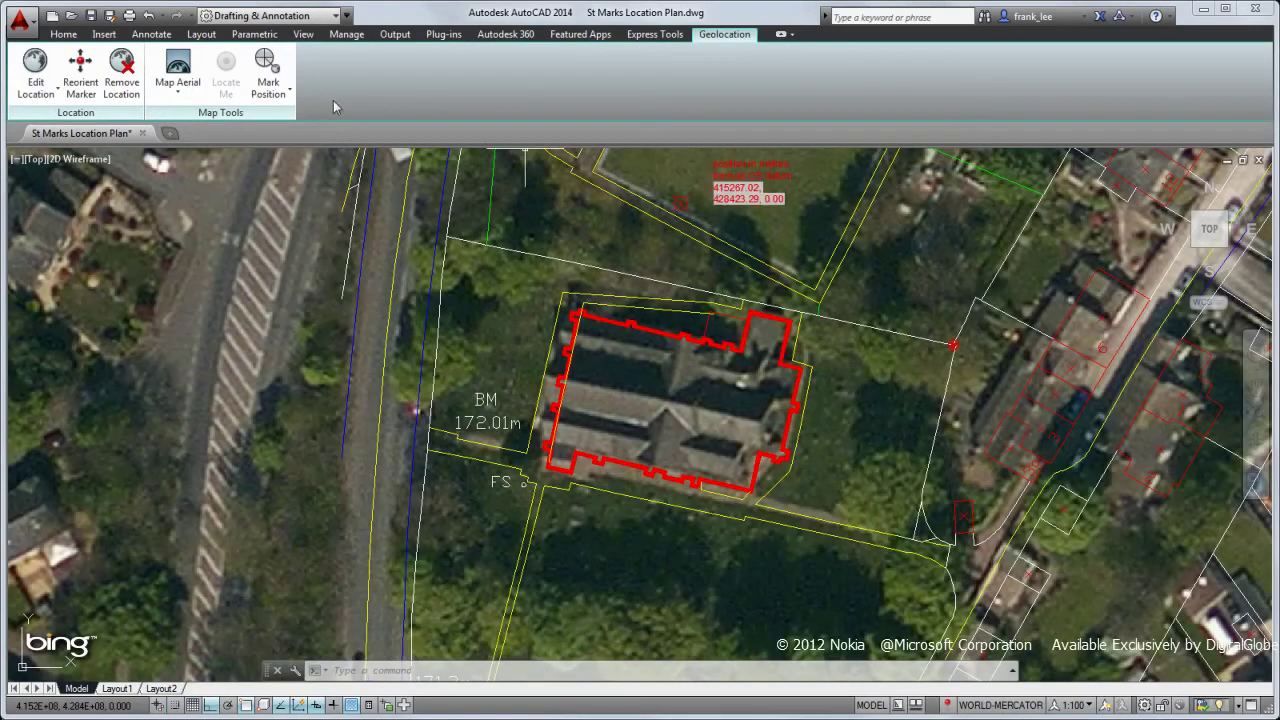
Check the Mark Position and base map options, leaving Map Aerial selected
click(287, 92)
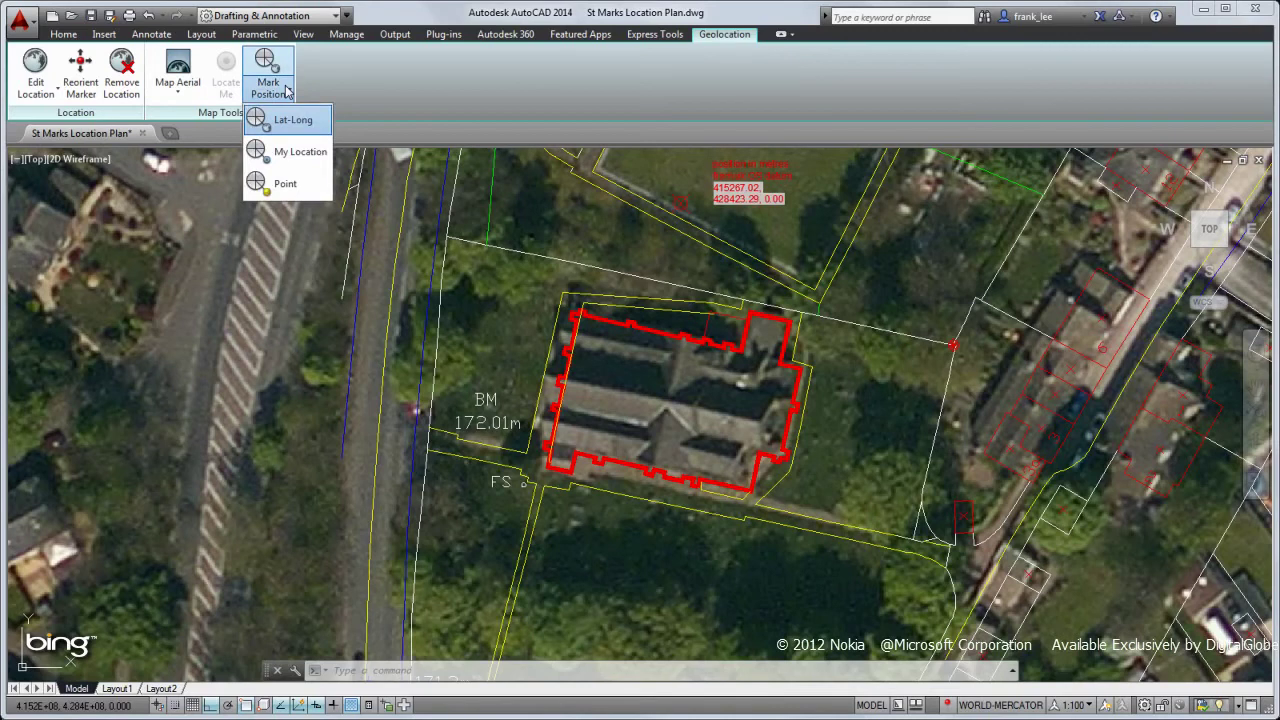
click(183, 92)
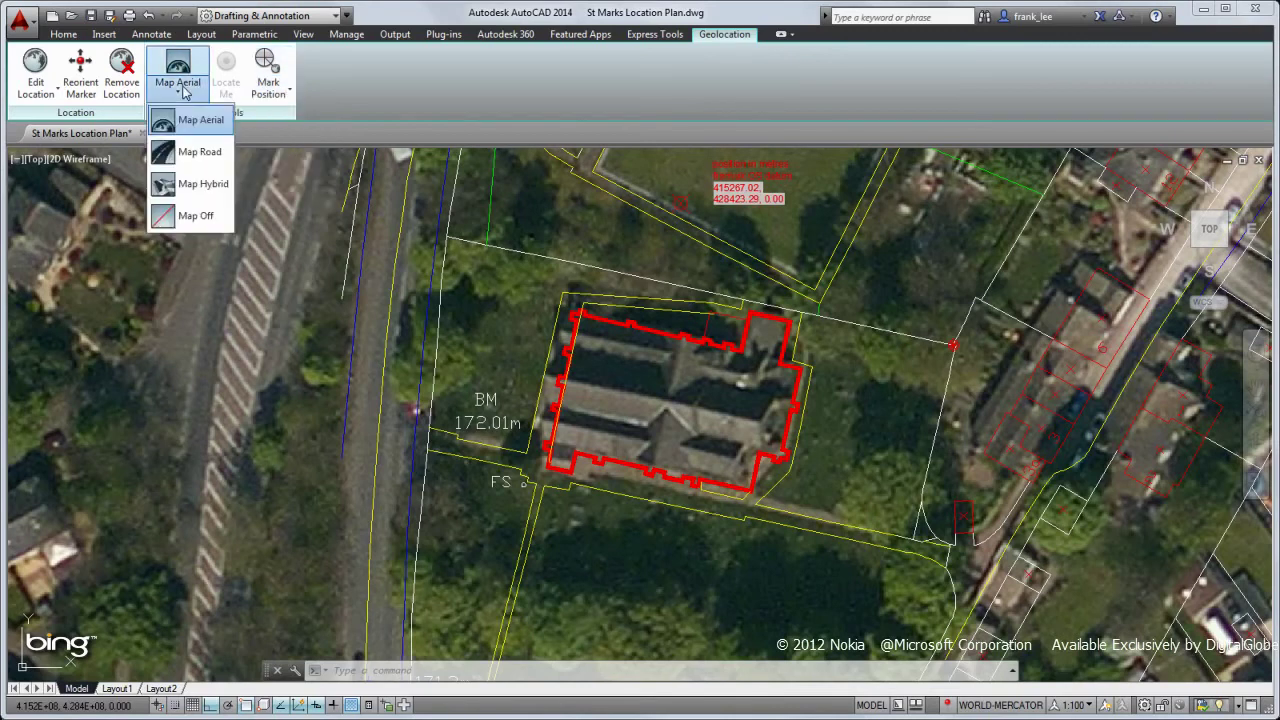
click(183, 119)
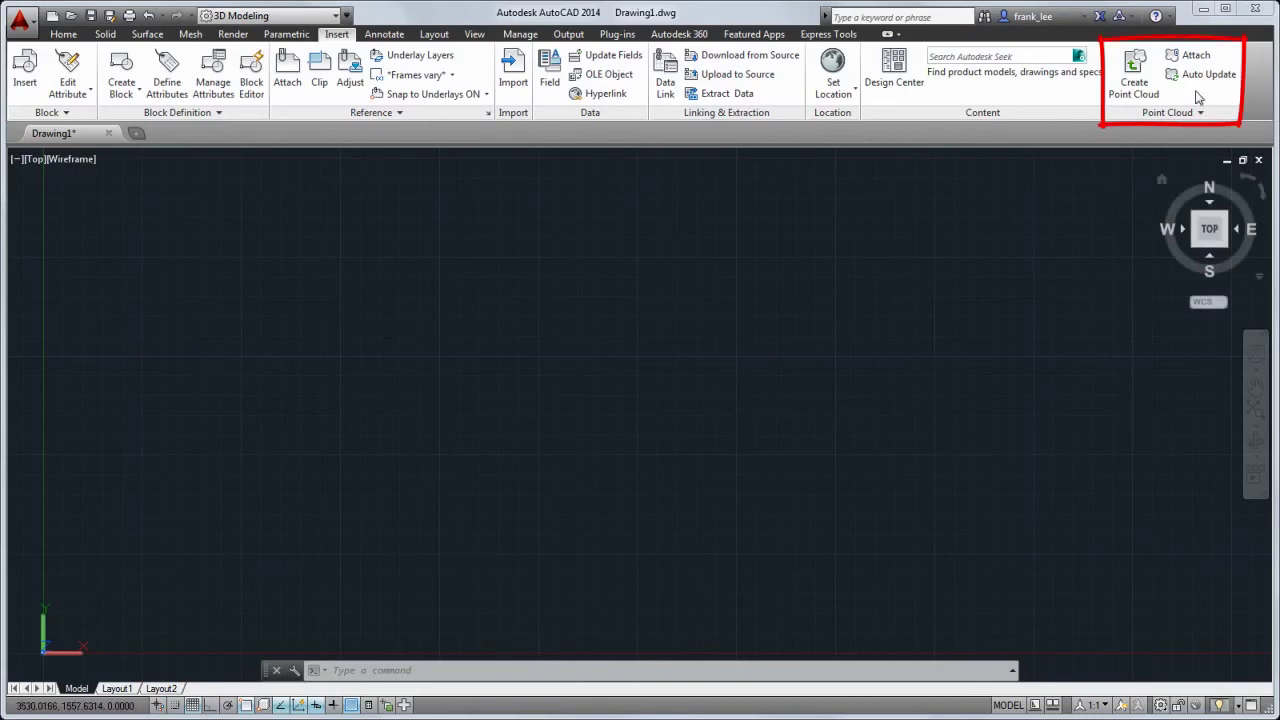
Attach the yacht.rcp point cloud project file at the origin with scale 1
click(1198, 58)
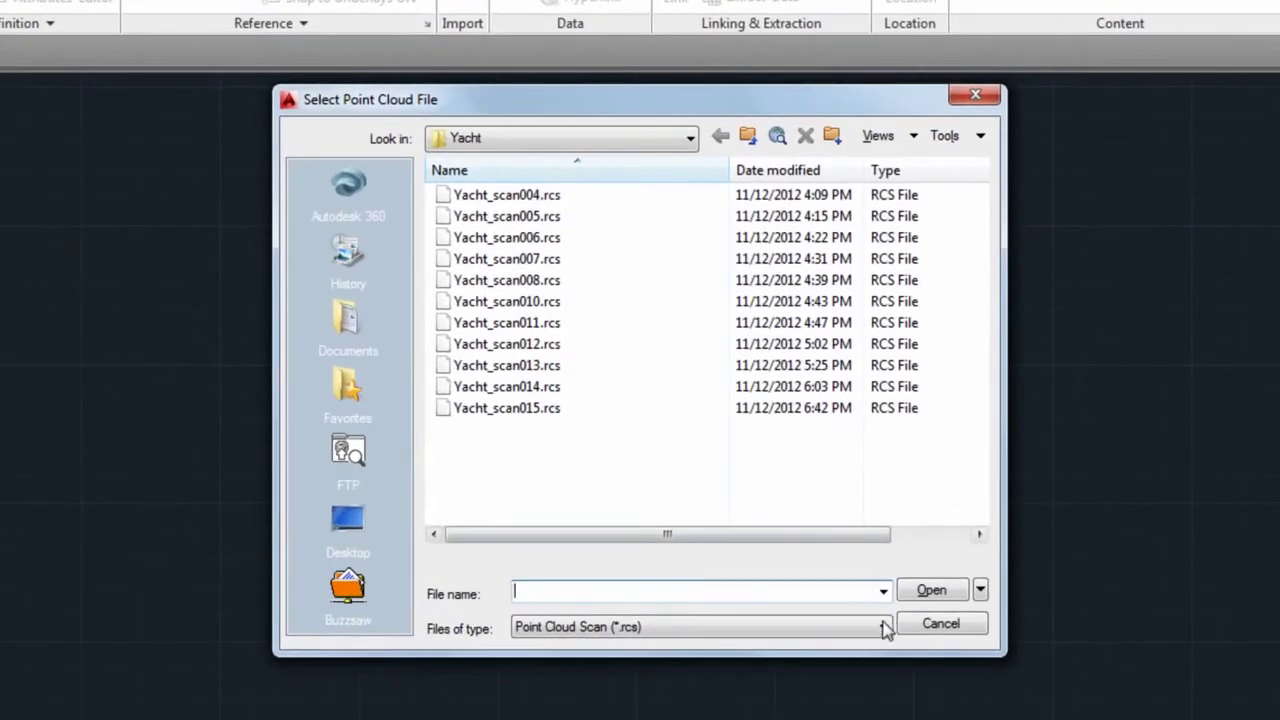
click(813, 543)
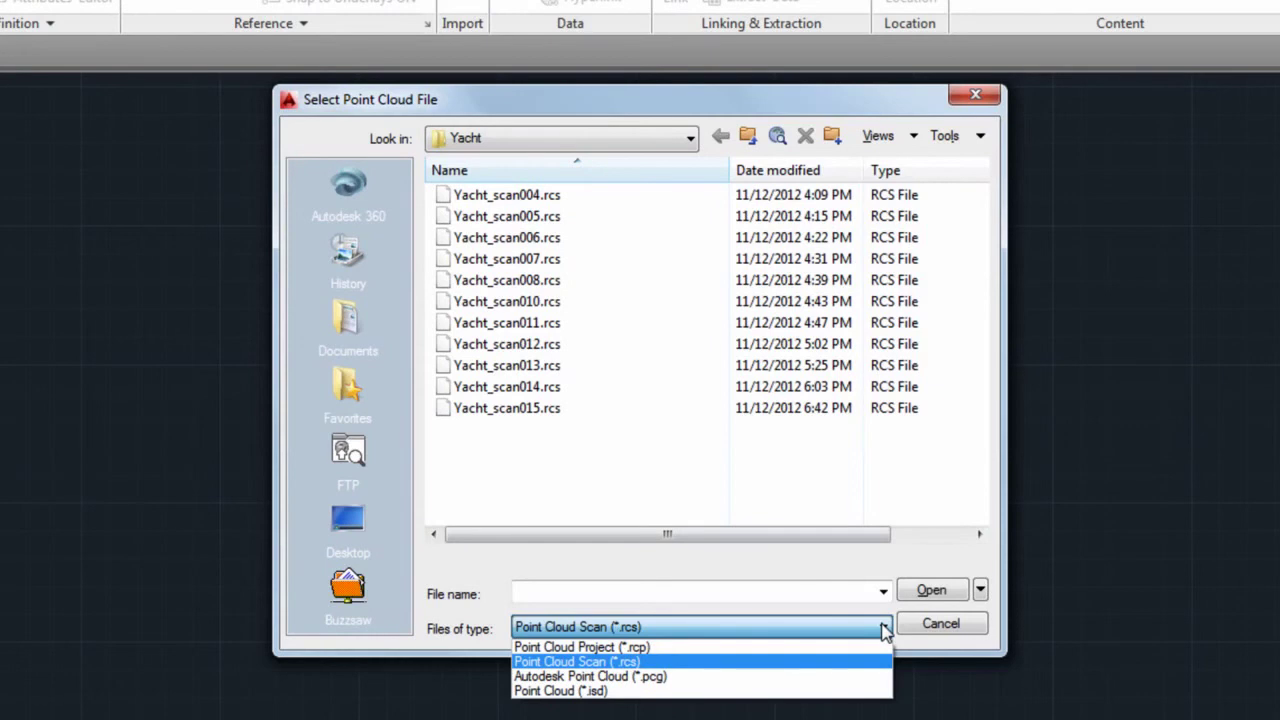
click(820, 650)
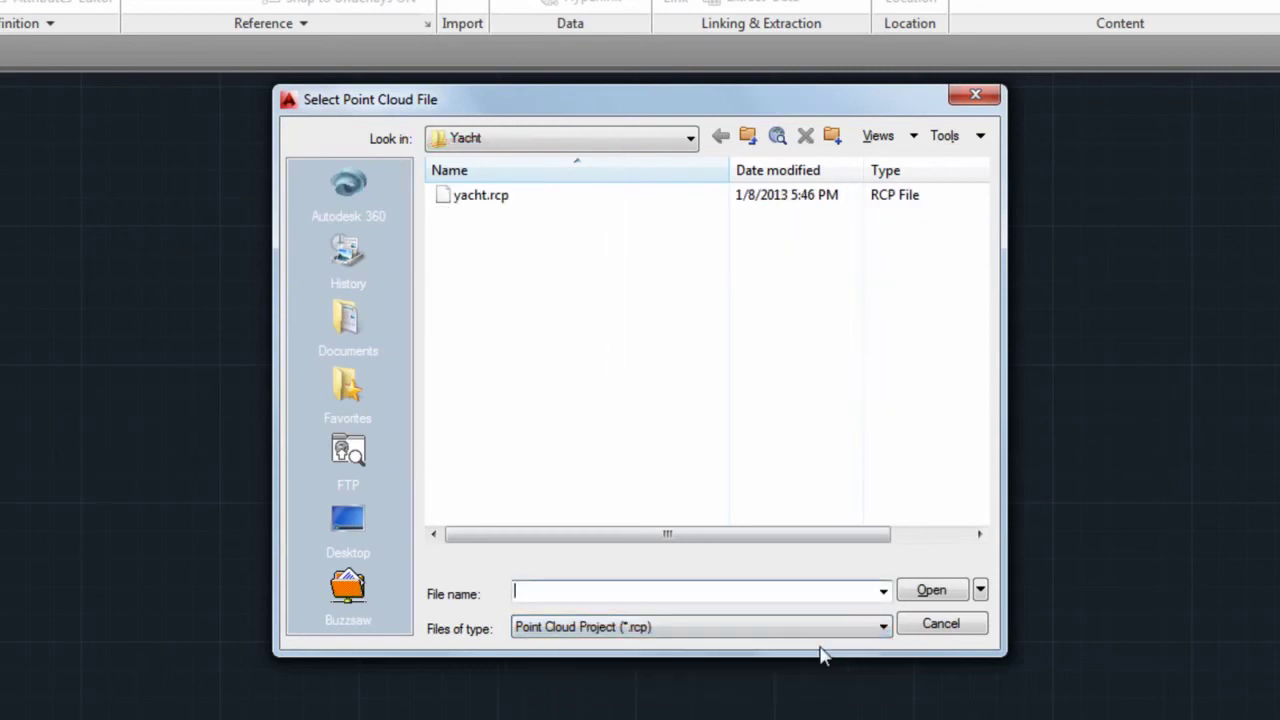
click(474, 198)
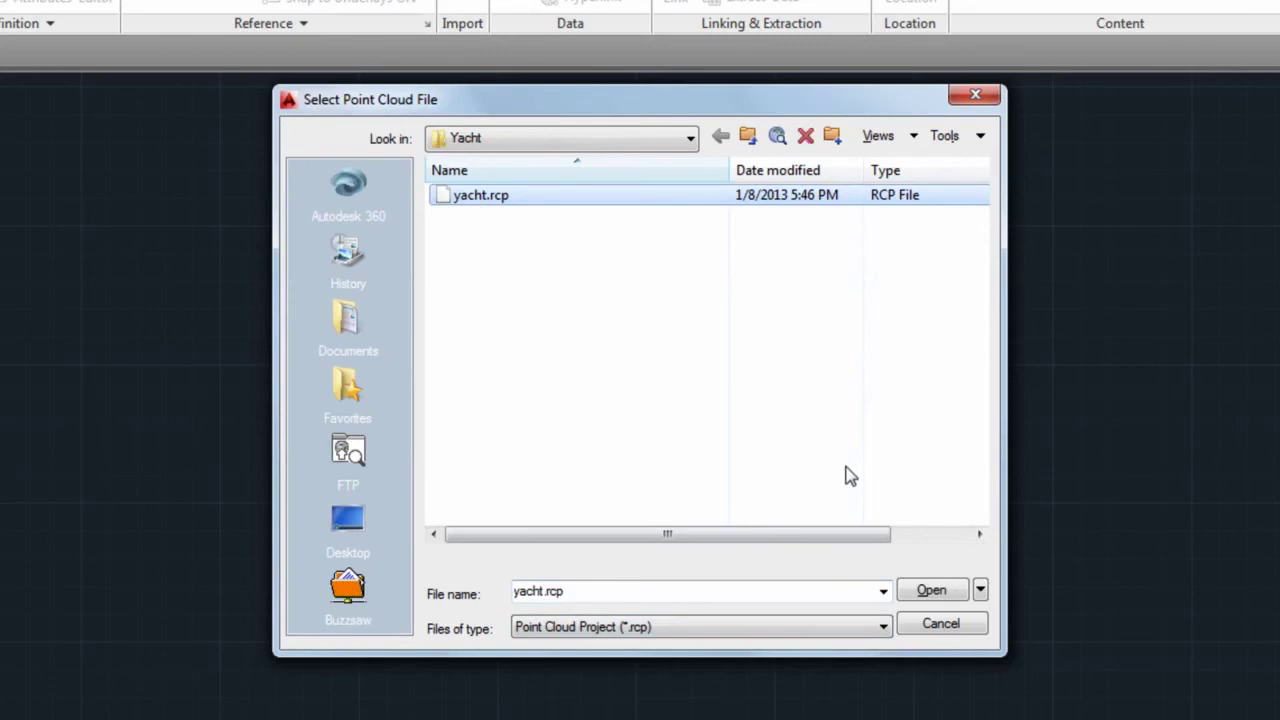
click(929, 591)
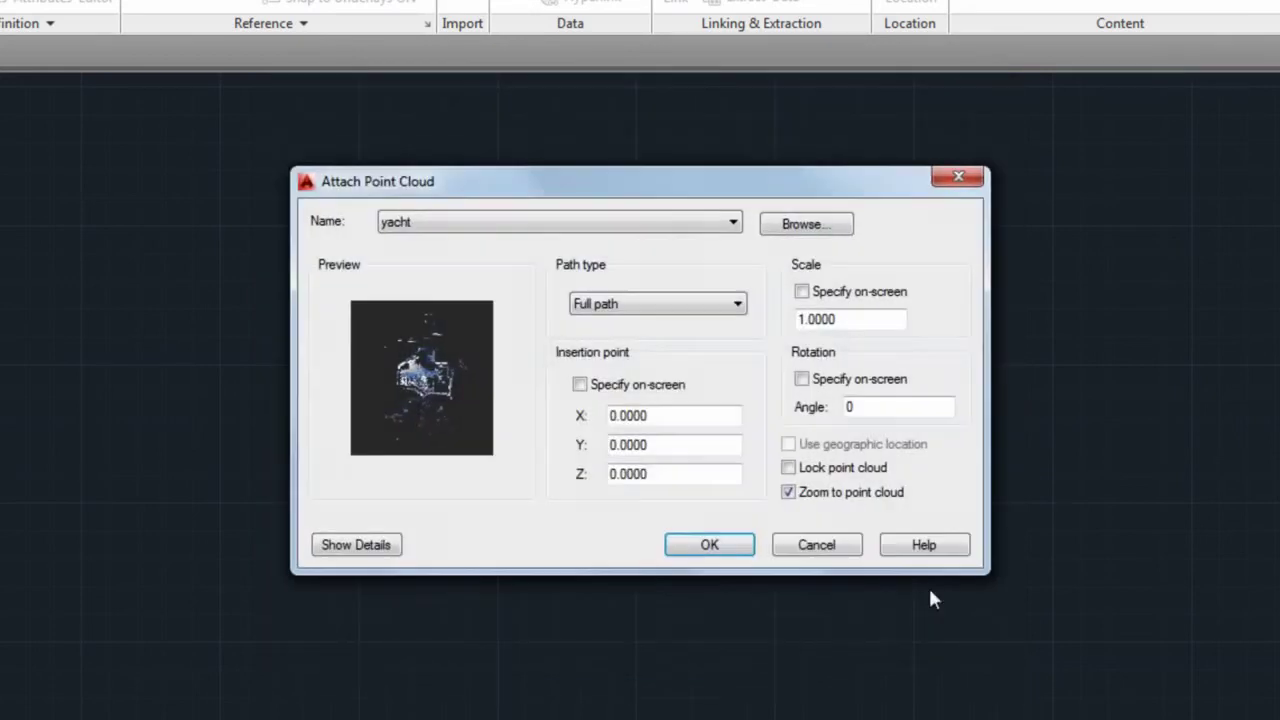
click(714, 547)
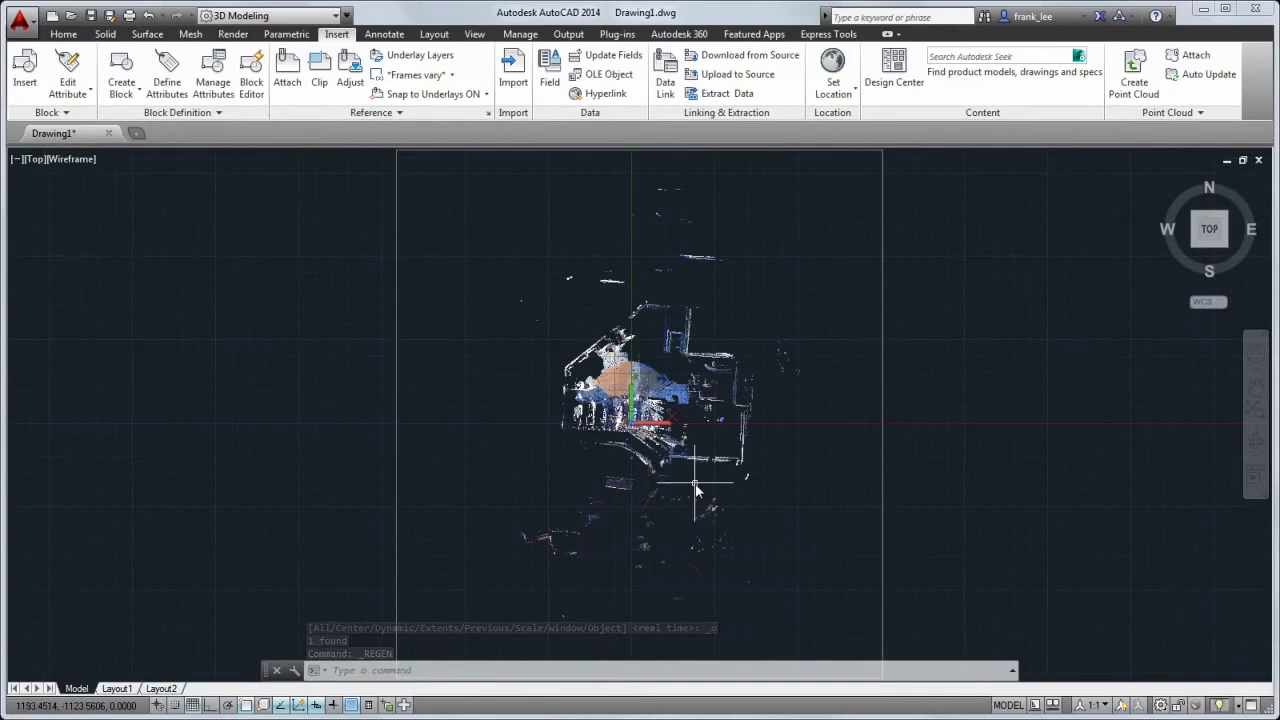
Clip the yacht point cloud with a rectangle around the hull, then orbit to an oblique view
click(672, 446)
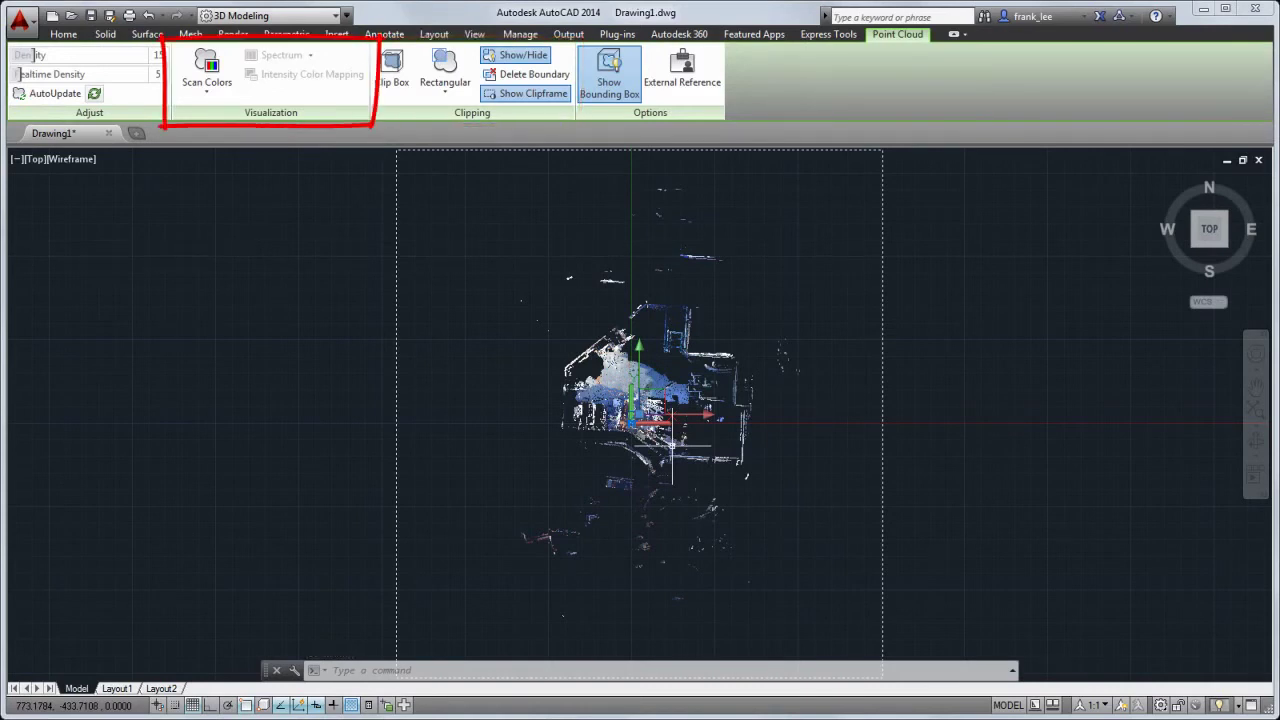
click(445, 64)
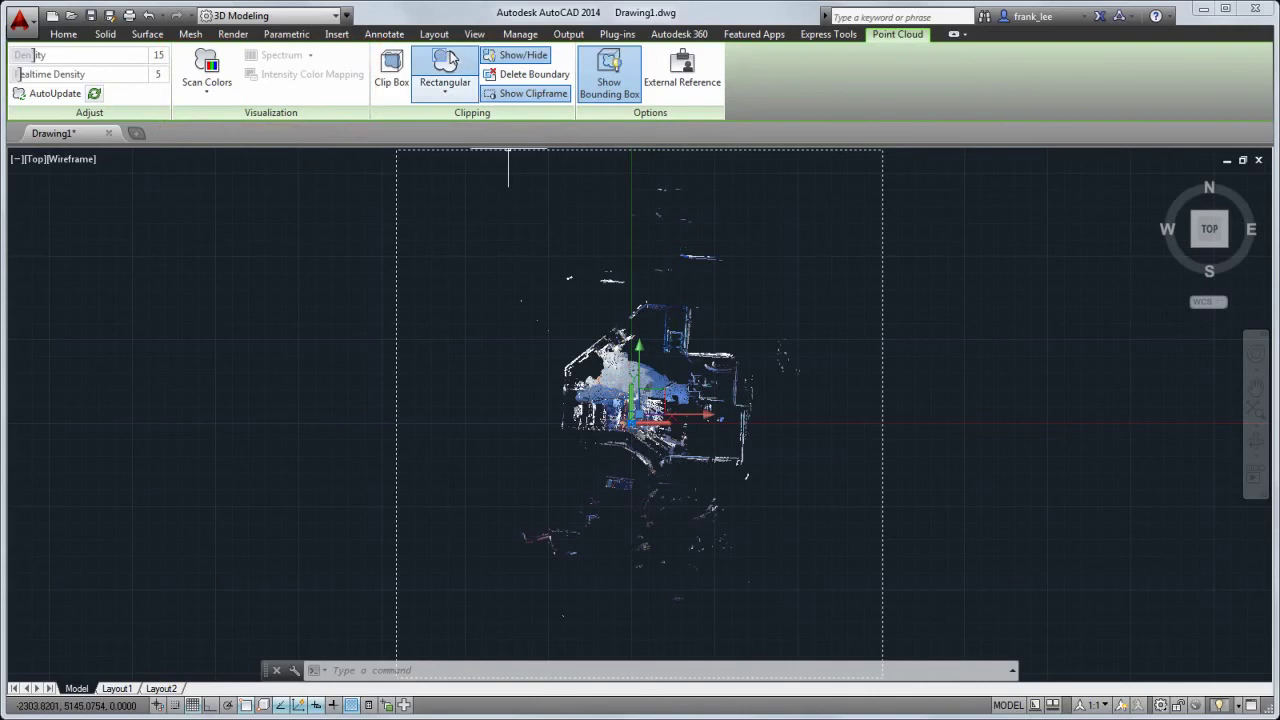
scroll(622, 380, up, 5)
click(608, 376)
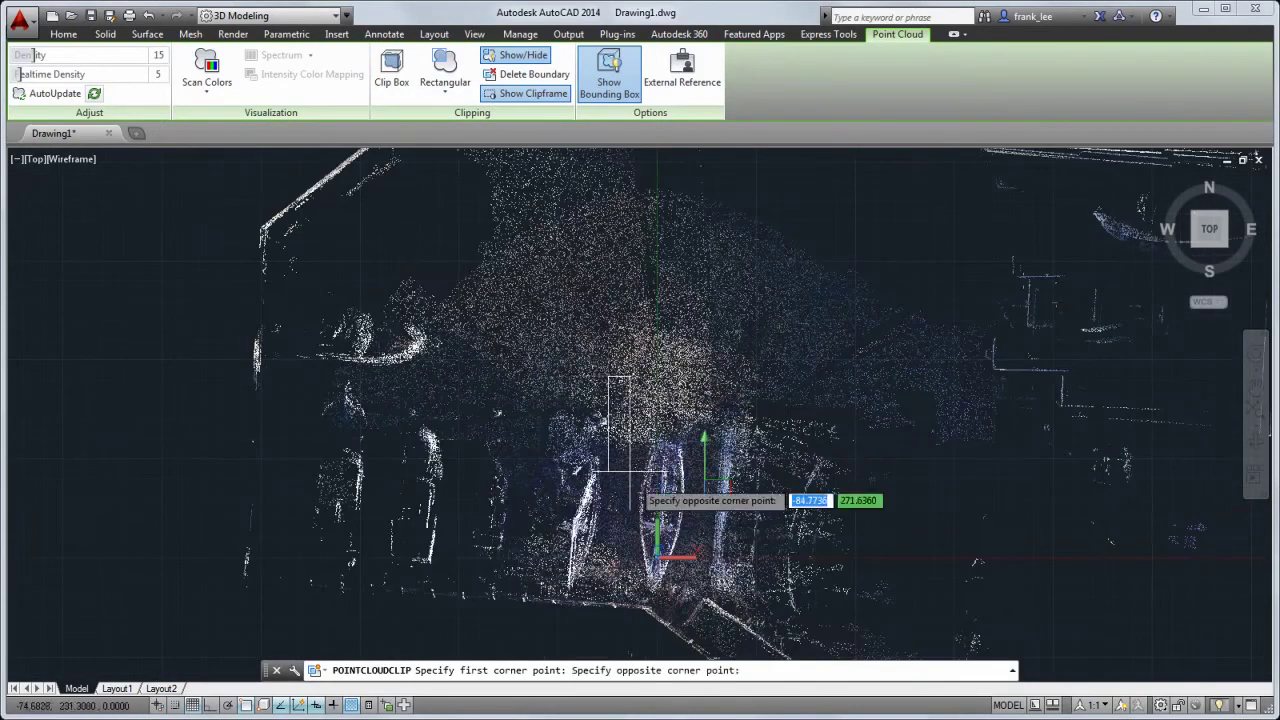
click(702, 621)
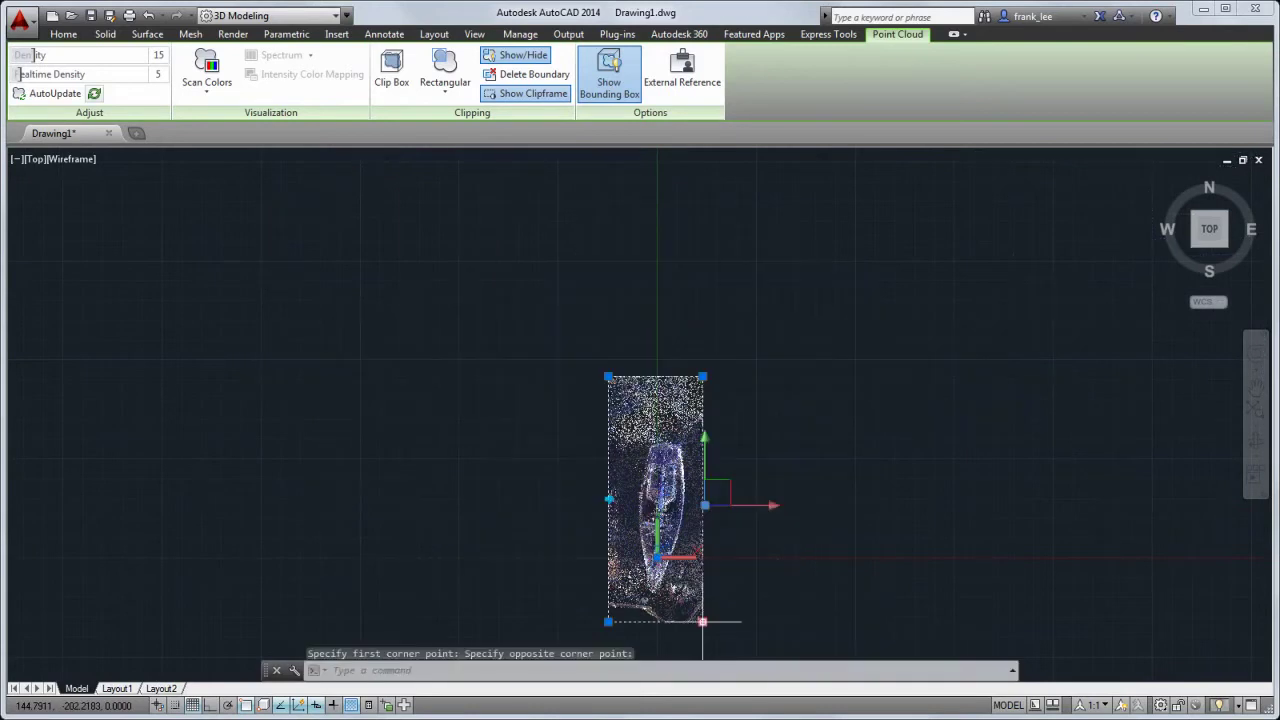
shift+middle_drag(702, 621, 829, 386)
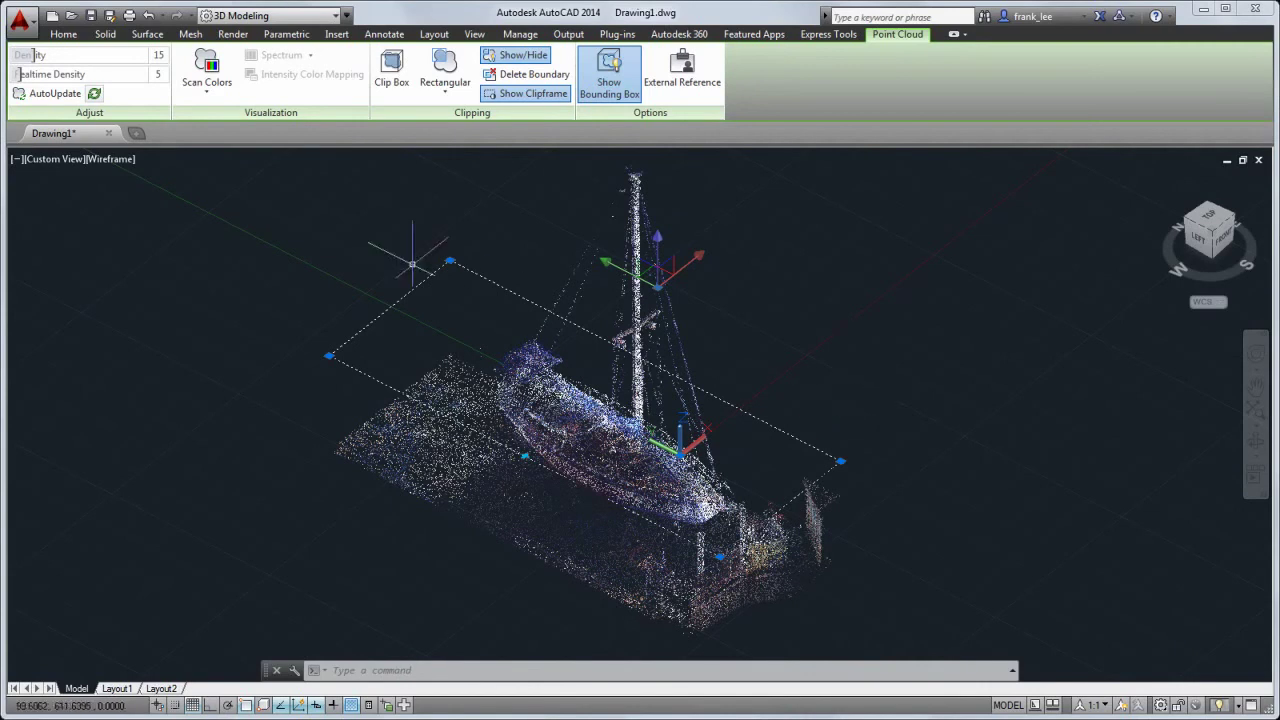
Try Object Color and Normal colouring, then colour the point cloud by Intensity
click(208, 80)
click(213, 88)
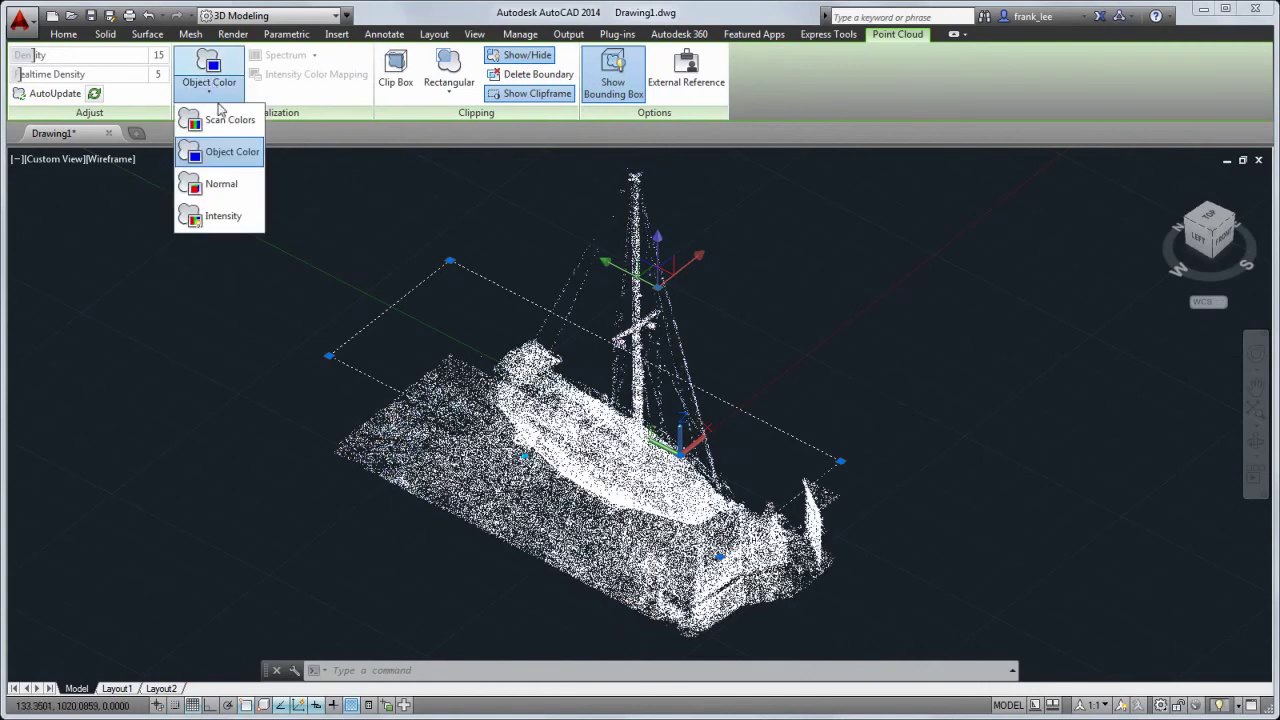
click(216, 184)
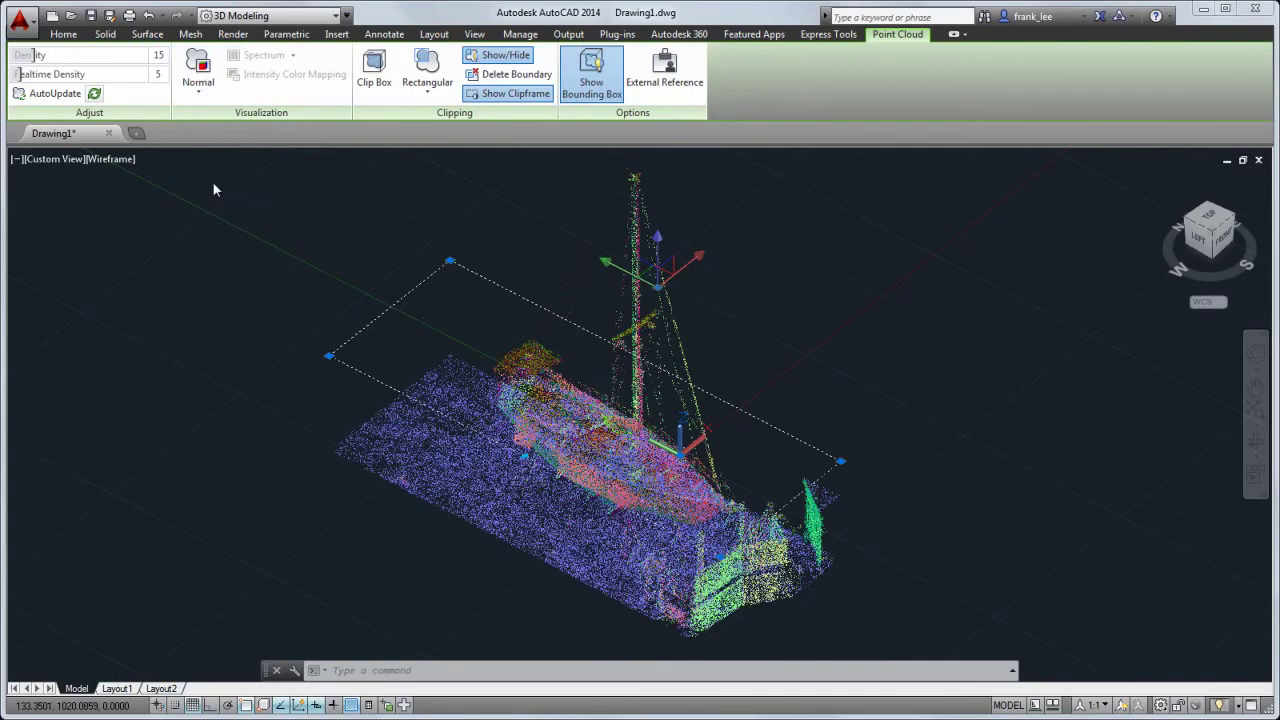
click(199, 90)
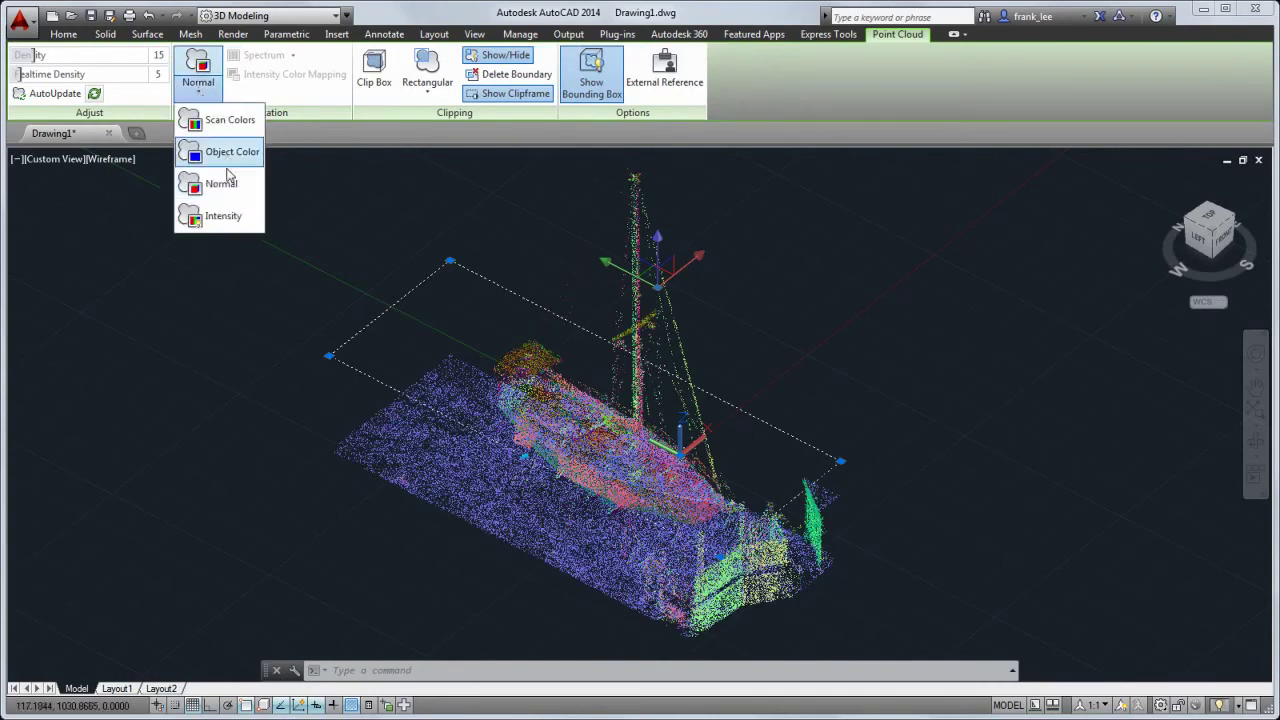
click(221, 218)
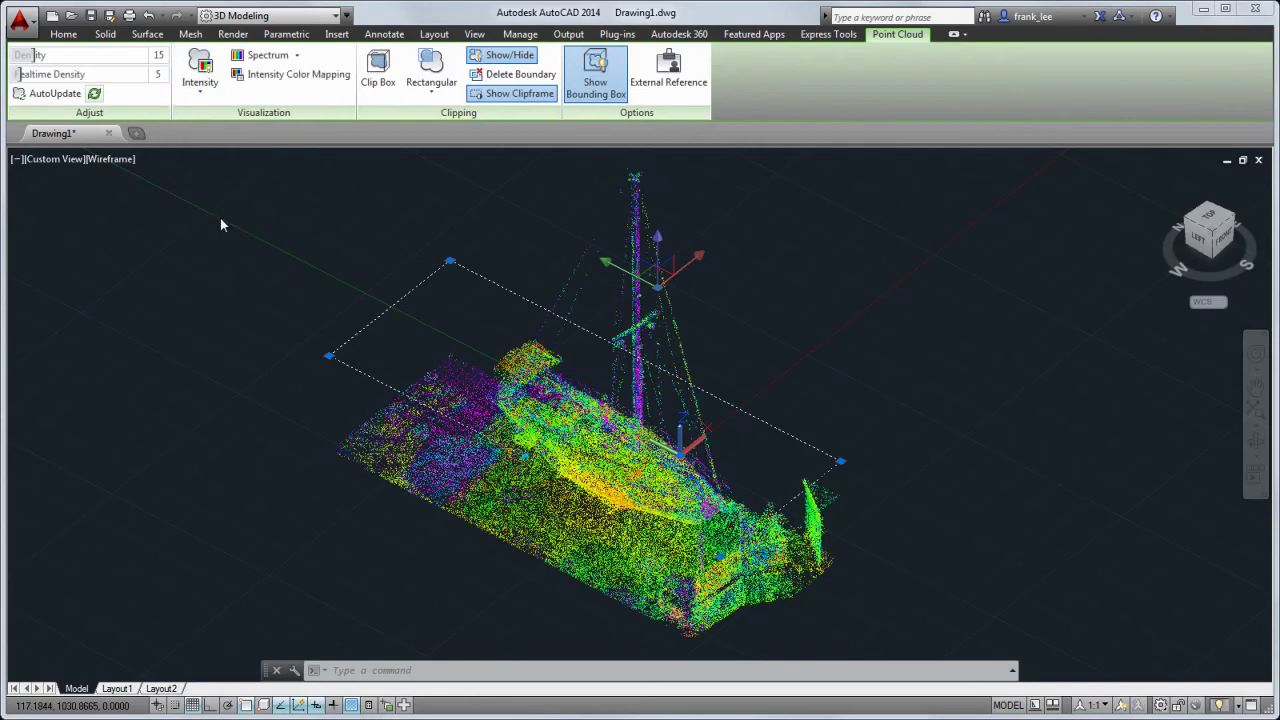
click(296, 56)
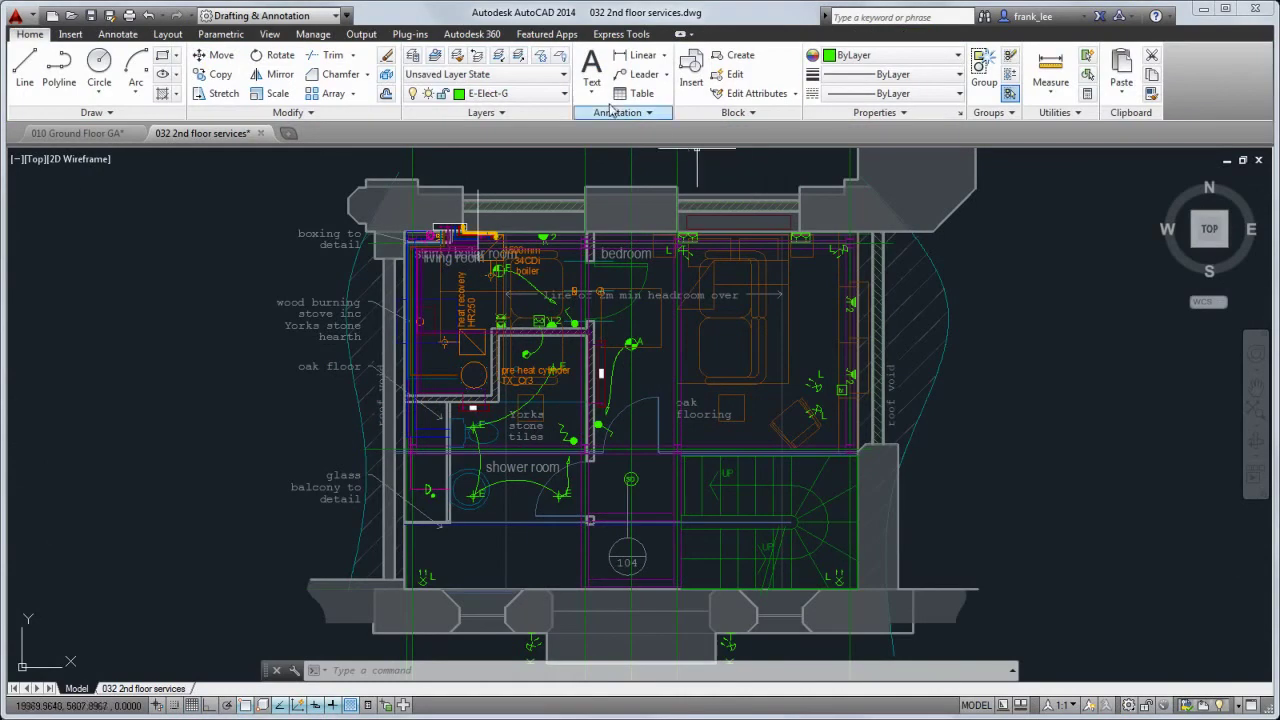
Browse Featured Apps and Plug-ins, then open the Exchange App Manager
click(556, 37)
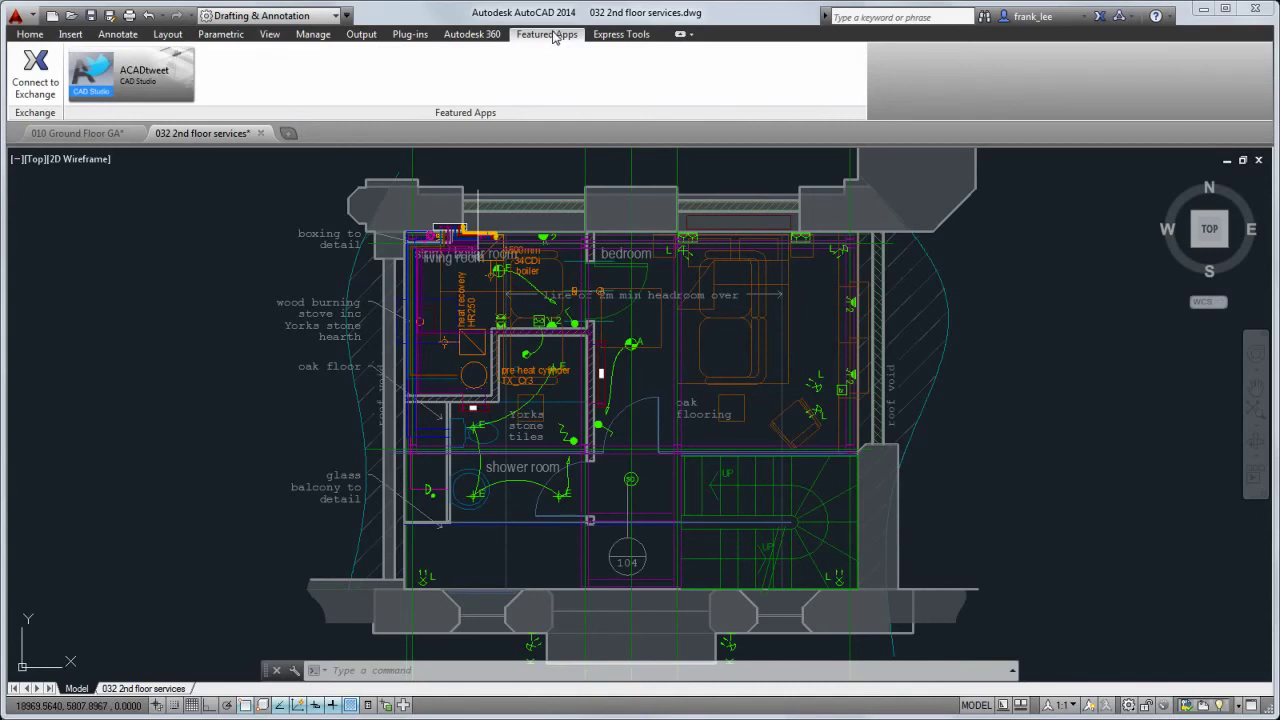
click(412, 35)
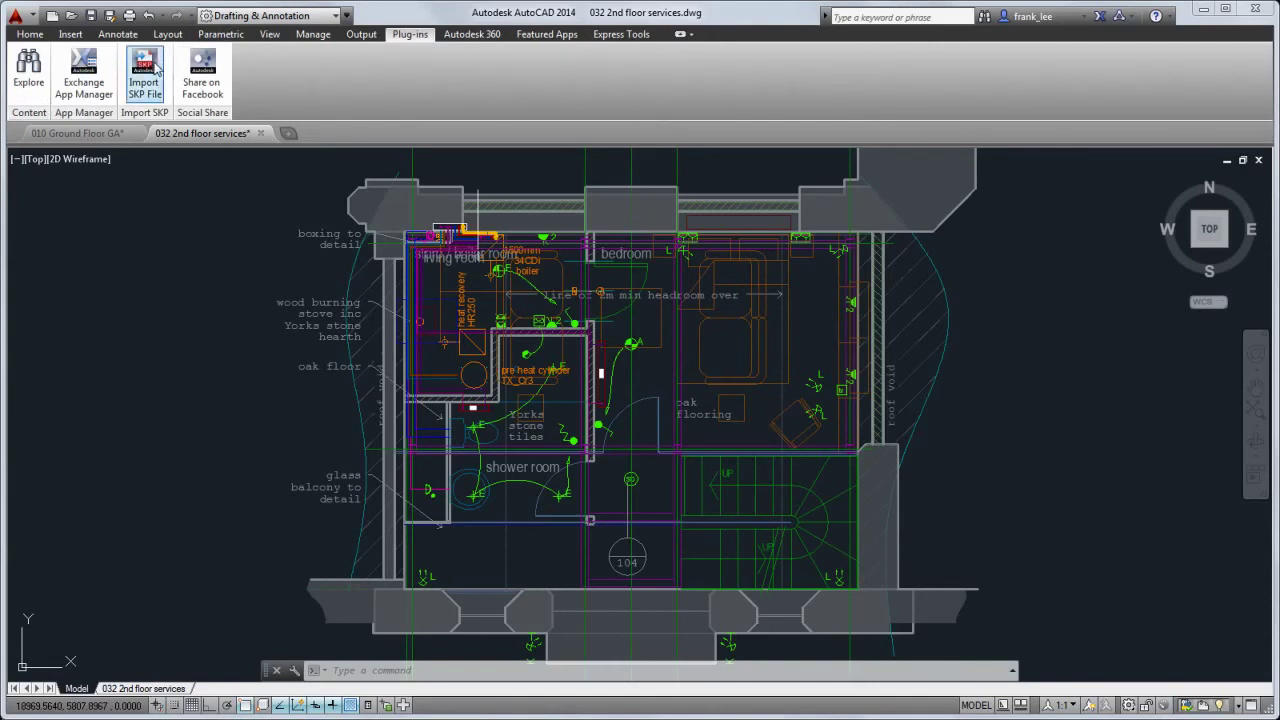
click(90, 66)
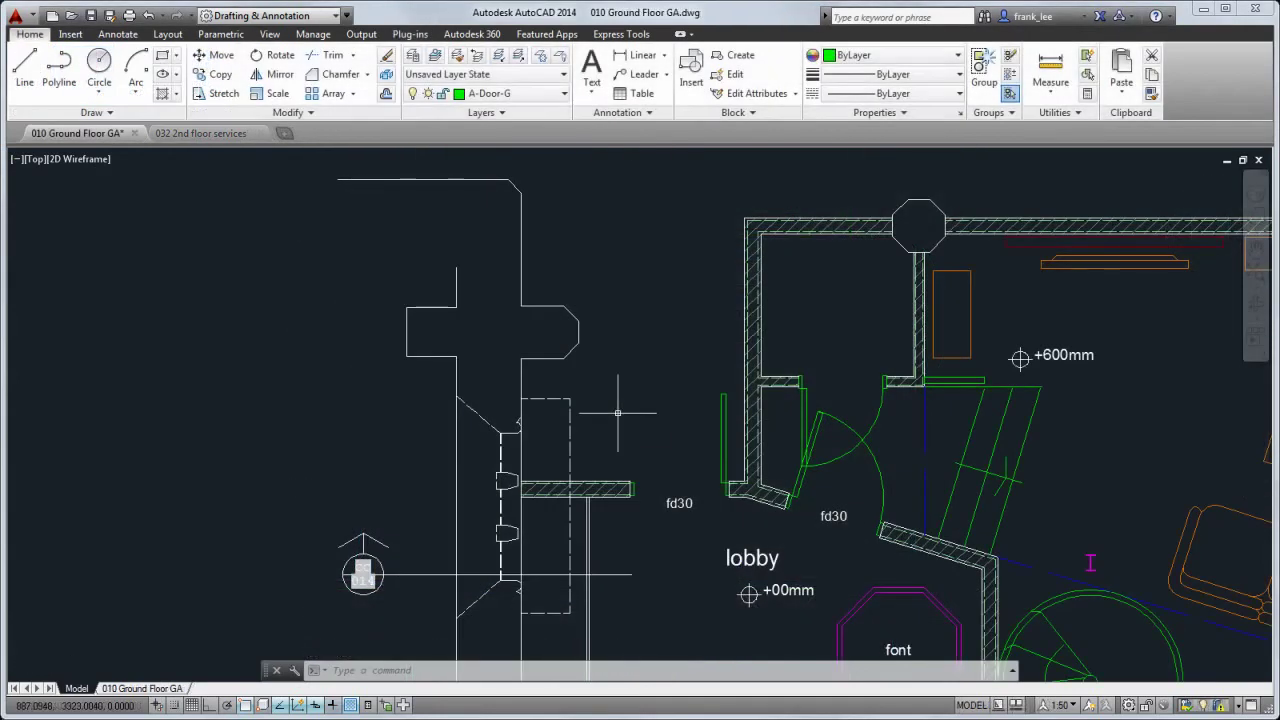
Draw a clockwise centre-based door-swing arc from the wall end to the wall top
text(arc)
key(Return)
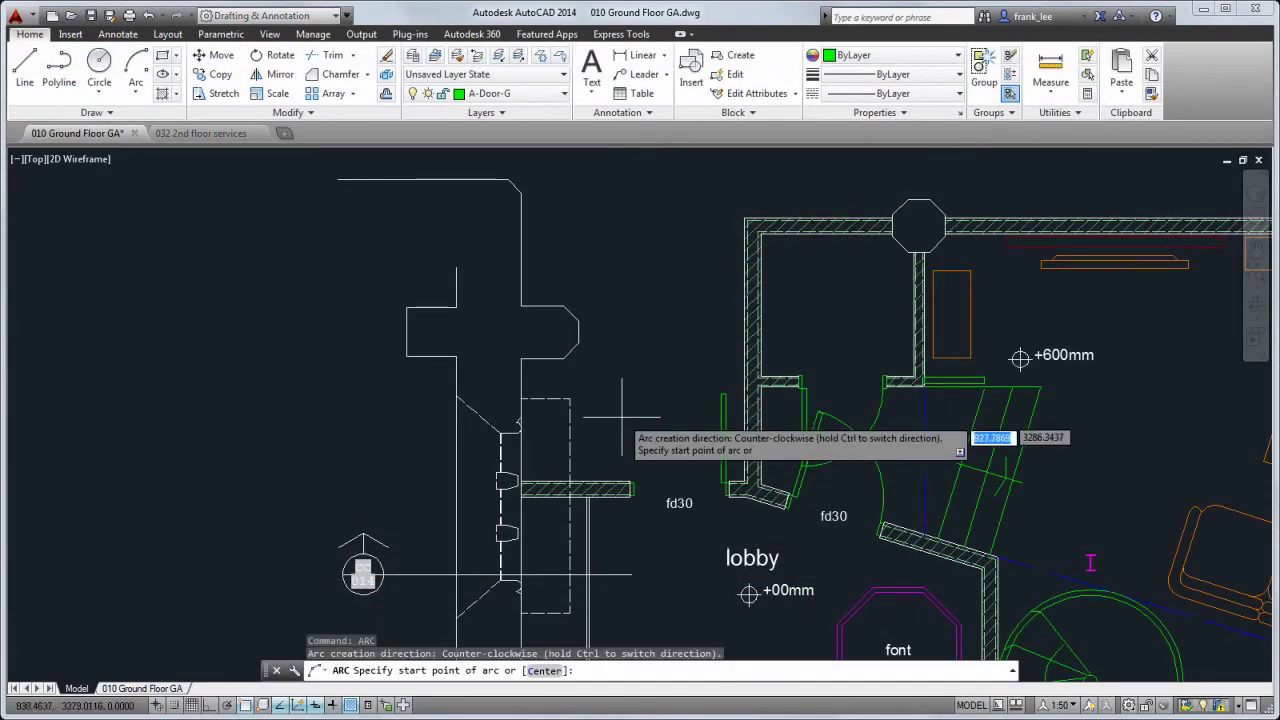
right_click(650, 483)
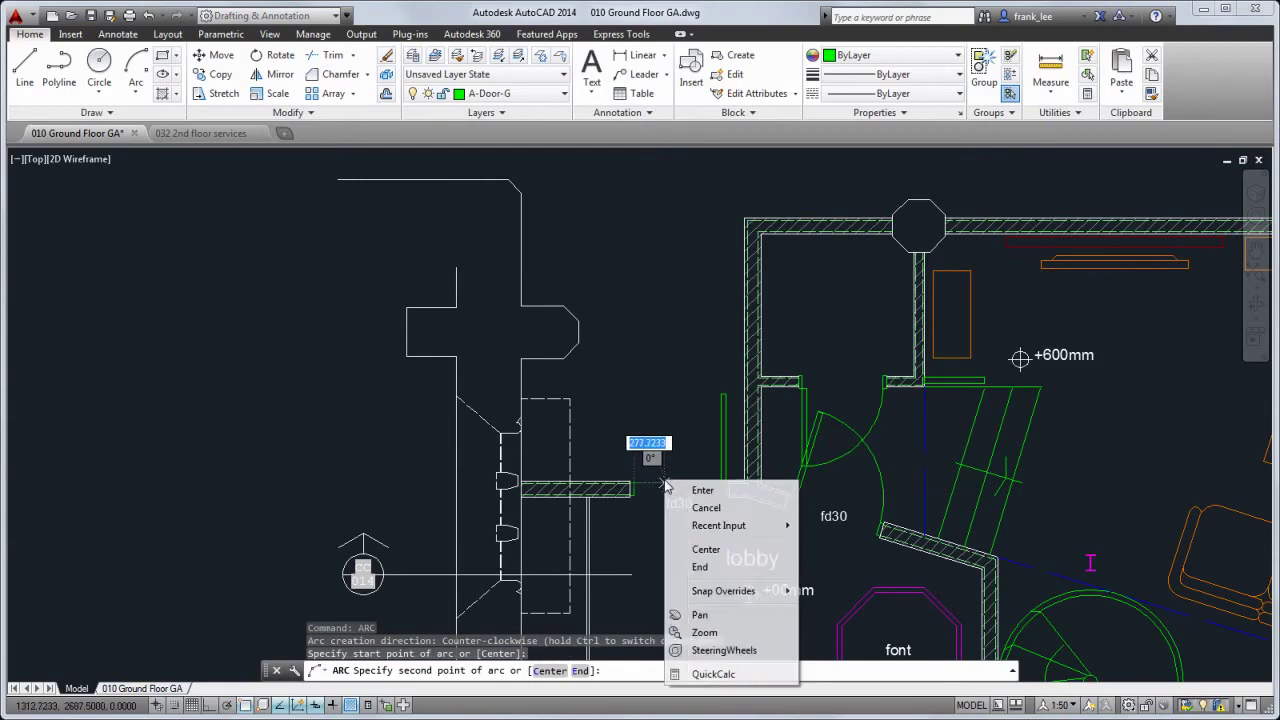
click(706, 546)
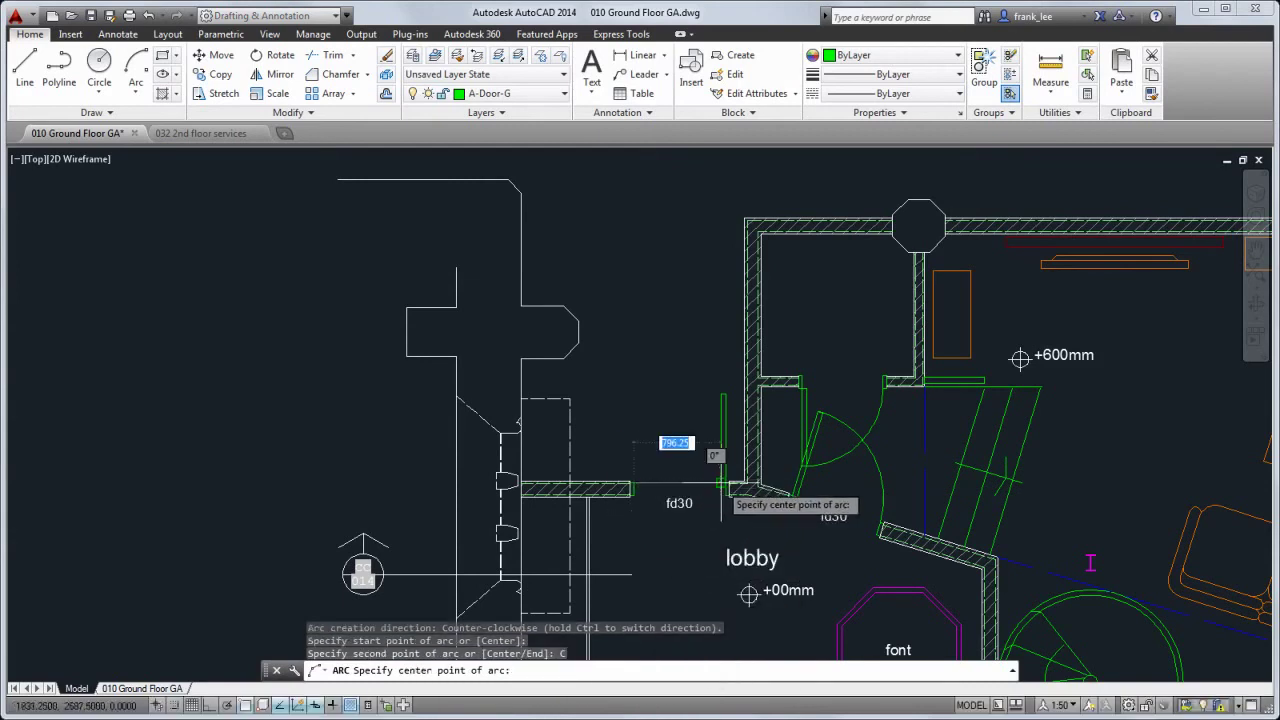
click(720, 490)
key(ctrl)
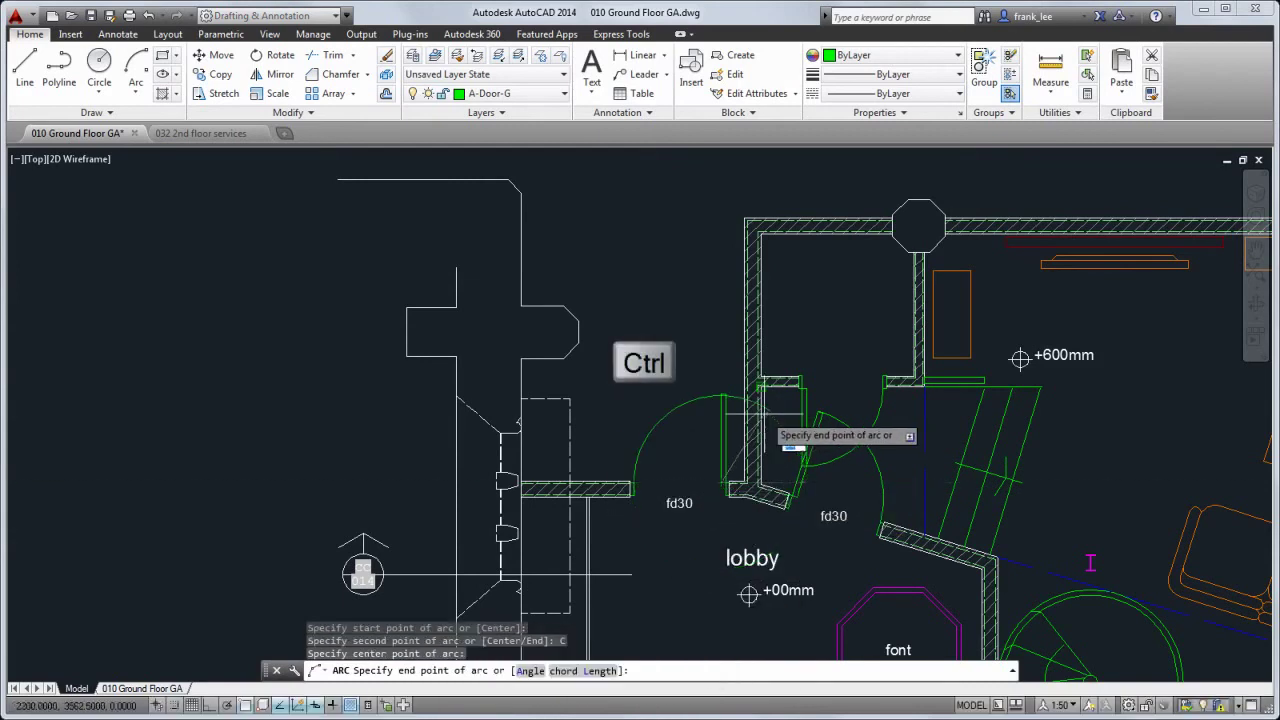
ctrl+click(720, 389)
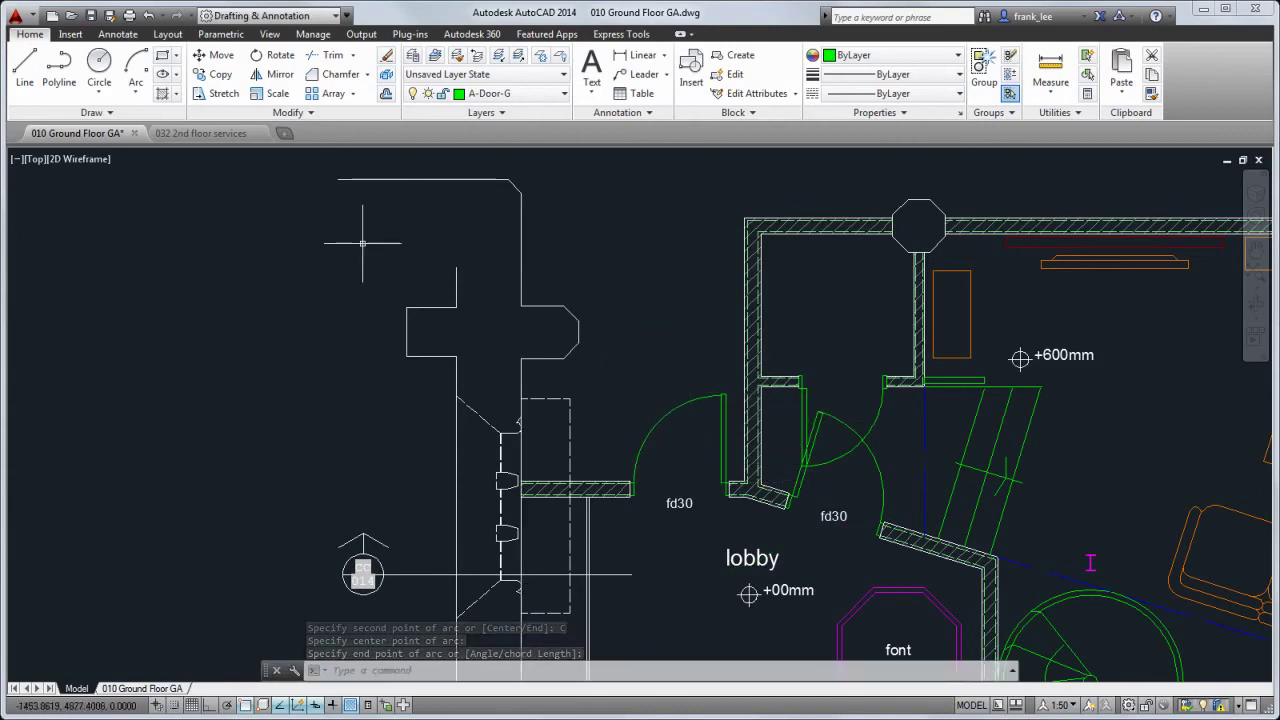
Chamfer the top corner of the cross-shaped outline with CHAMFER
text(CHAMFER)
key(Return)
click(487, 180)
click(488, 181)
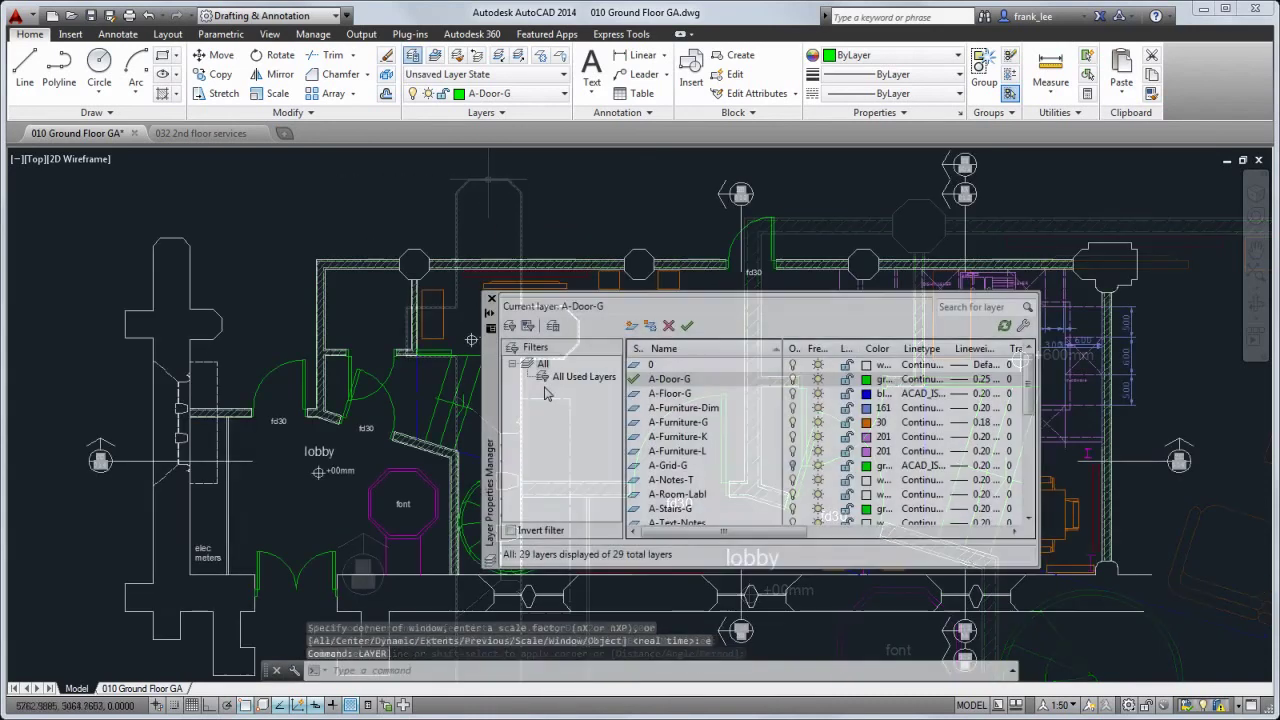
Merge layers A-Furniture-G and A-Furniture-K, then reach the Xref Type options for 011 1st floor GA
click(678, 423)
ctrl+click(677, 438)
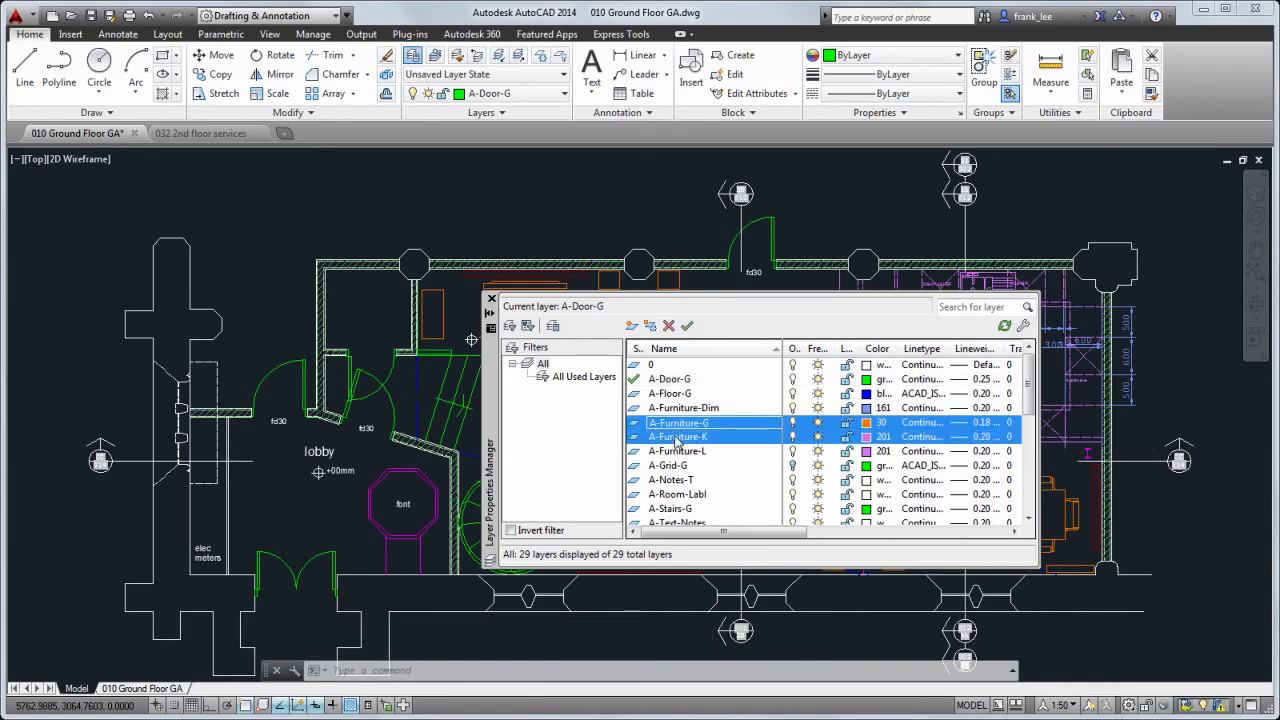
right_click(676, 440)
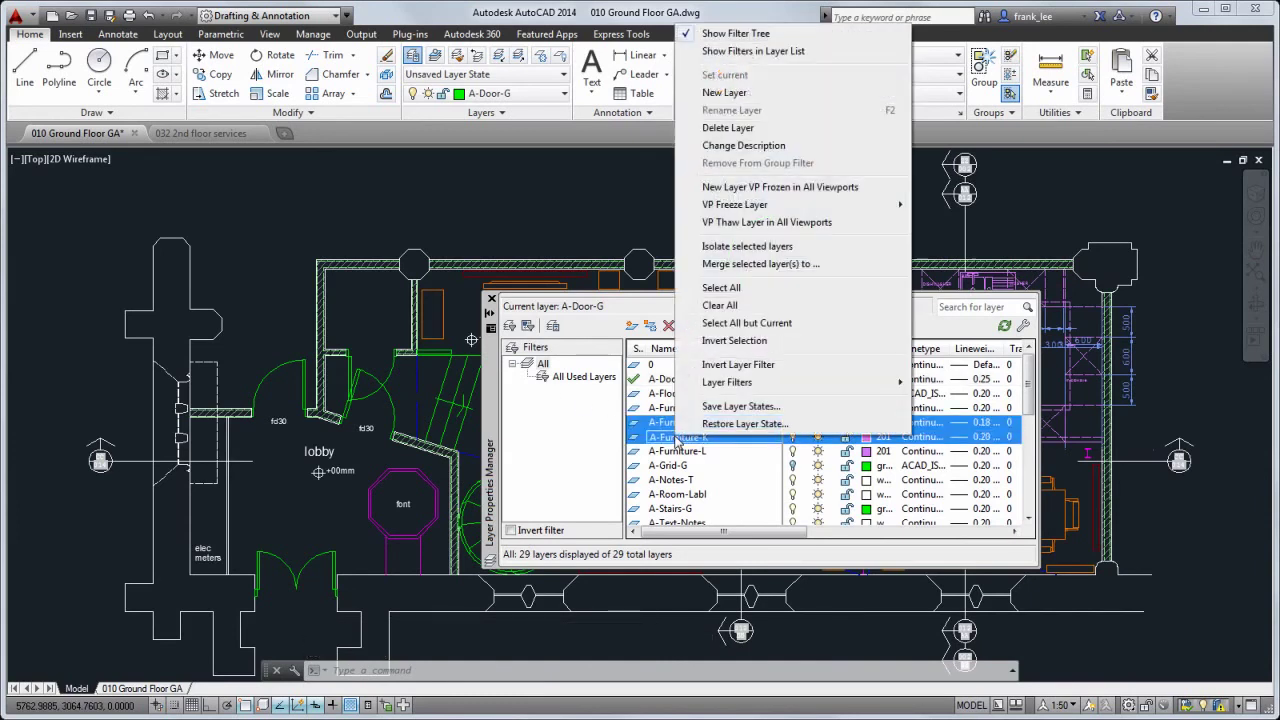
click(764, 264)
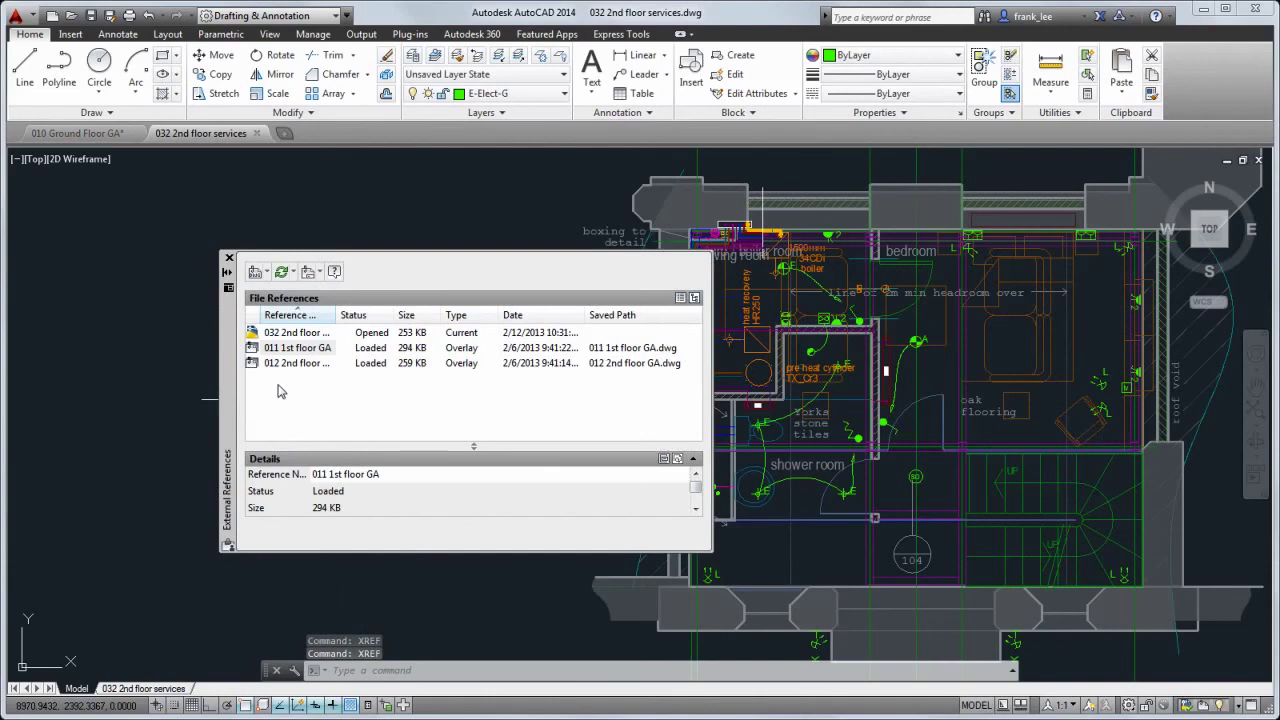
right_click(297, 349)
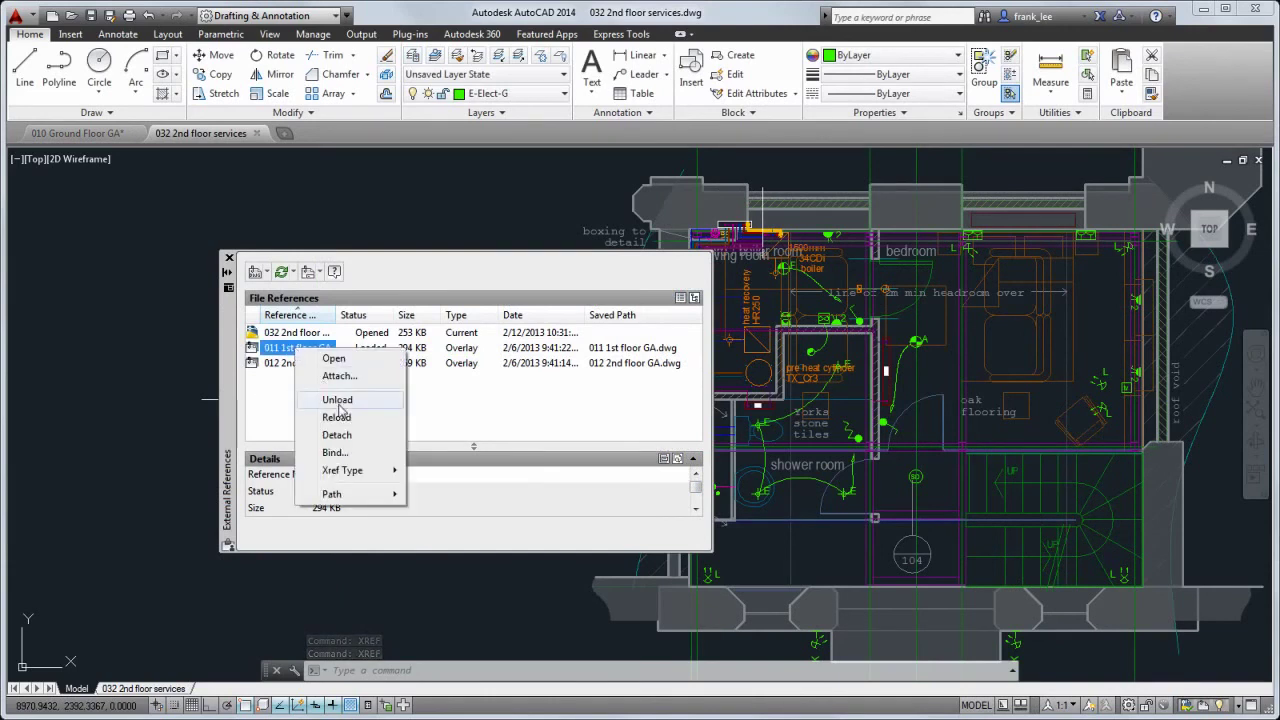
mouse_move(351, 476)
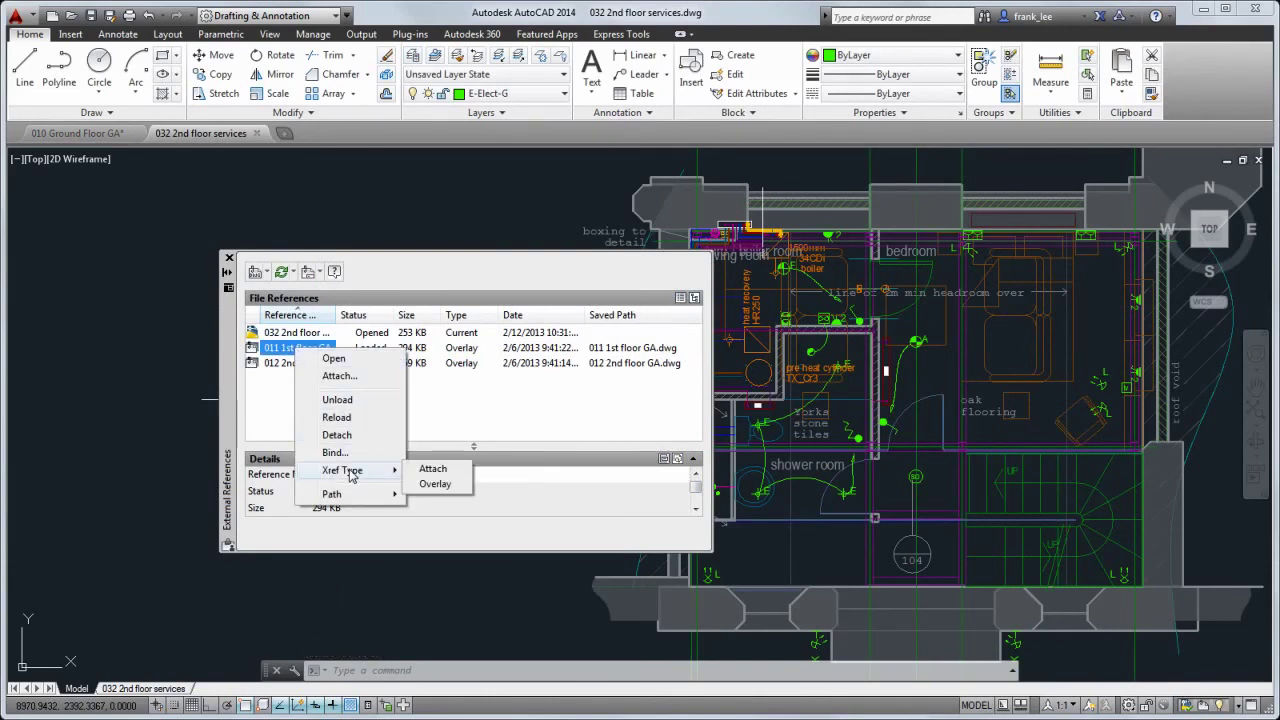